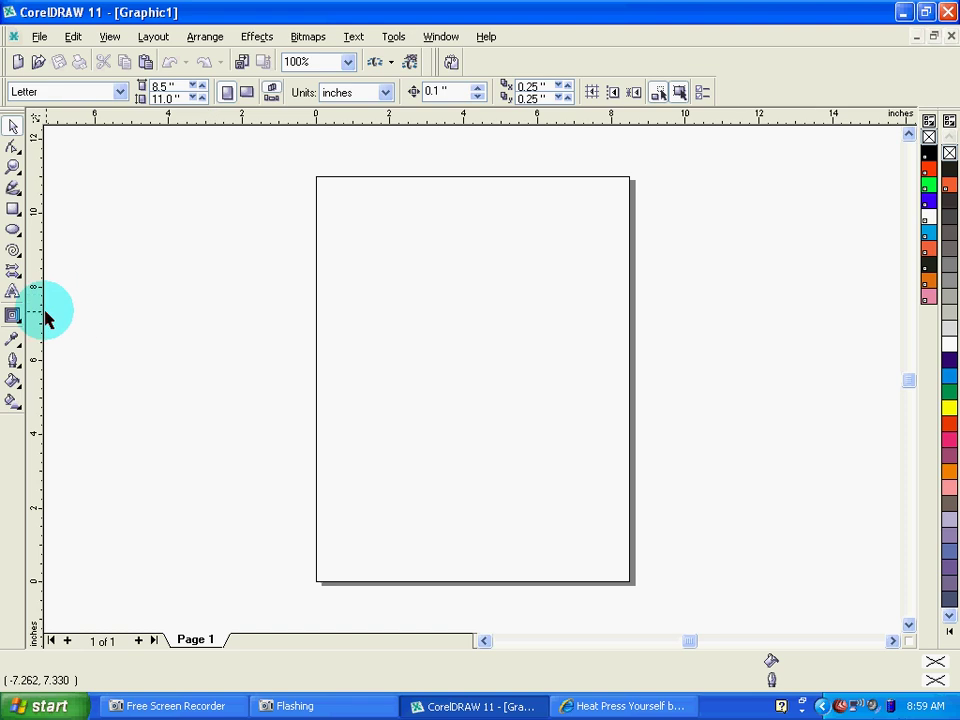
# - Add the word ELLSWORTH near the top of the page and scale it to about 72.7 pt
pyautogui.click(14, 292)
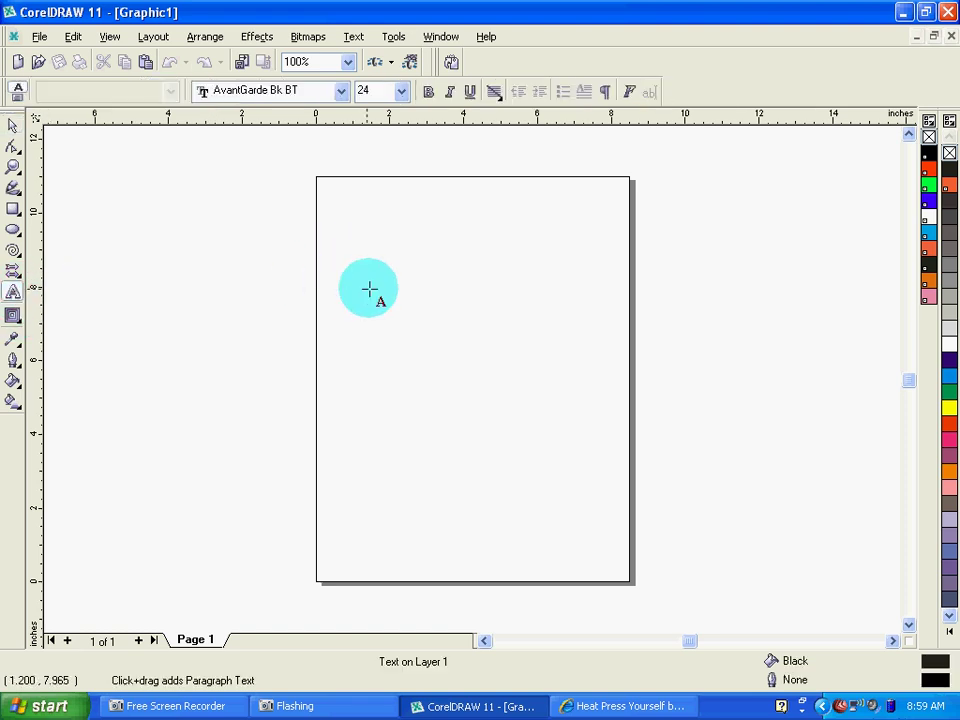
pyautogui.click(369, 290)
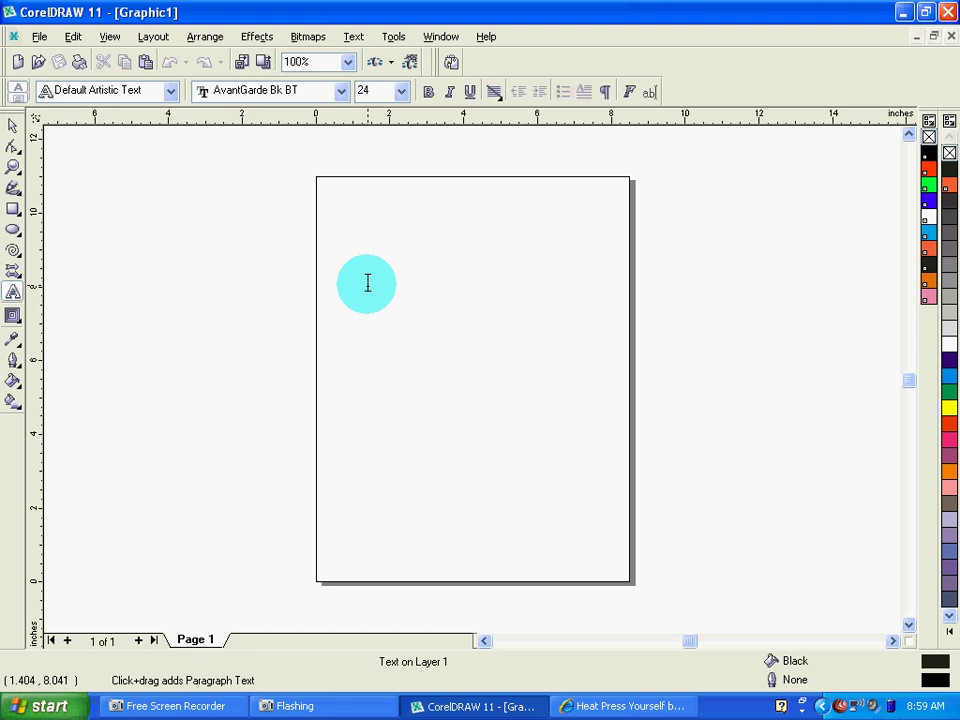
pyautogui.write('LLS')
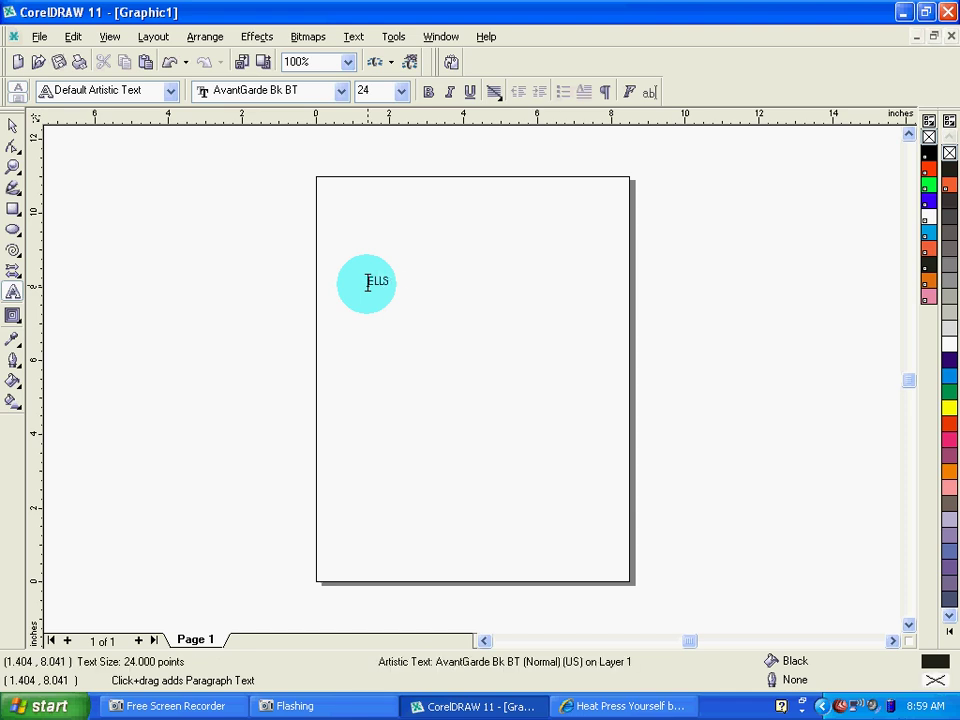
pyautogui.write('WORTH')
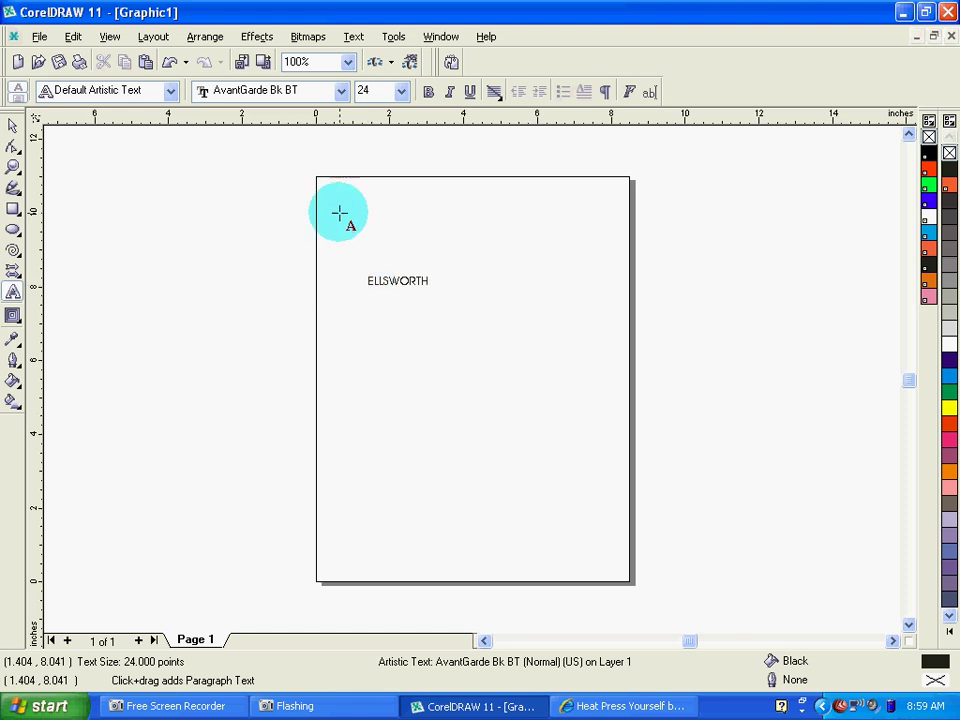
pyautogui.press('space')
pyautogui.moveTo(437, 290); pyautogui.dragTo(555, 352)
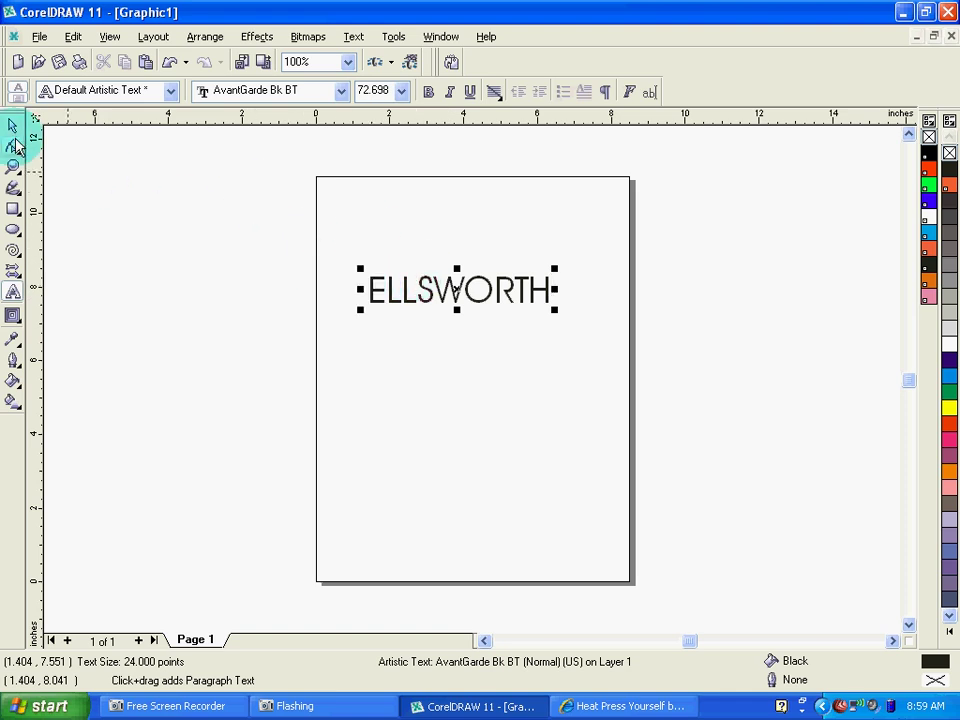
# - Apply the Impact font to the selected ELLSWORTH text
pyautogui.click(14, 126)
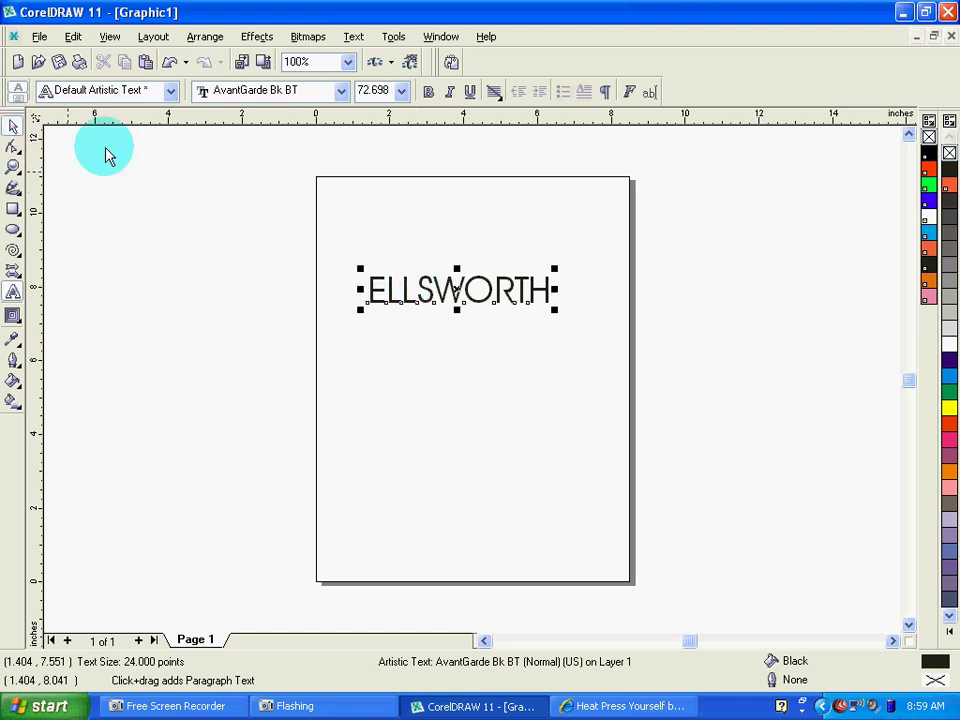
pyautogui.click(452, 285)
pyautogui.click(342, 91)
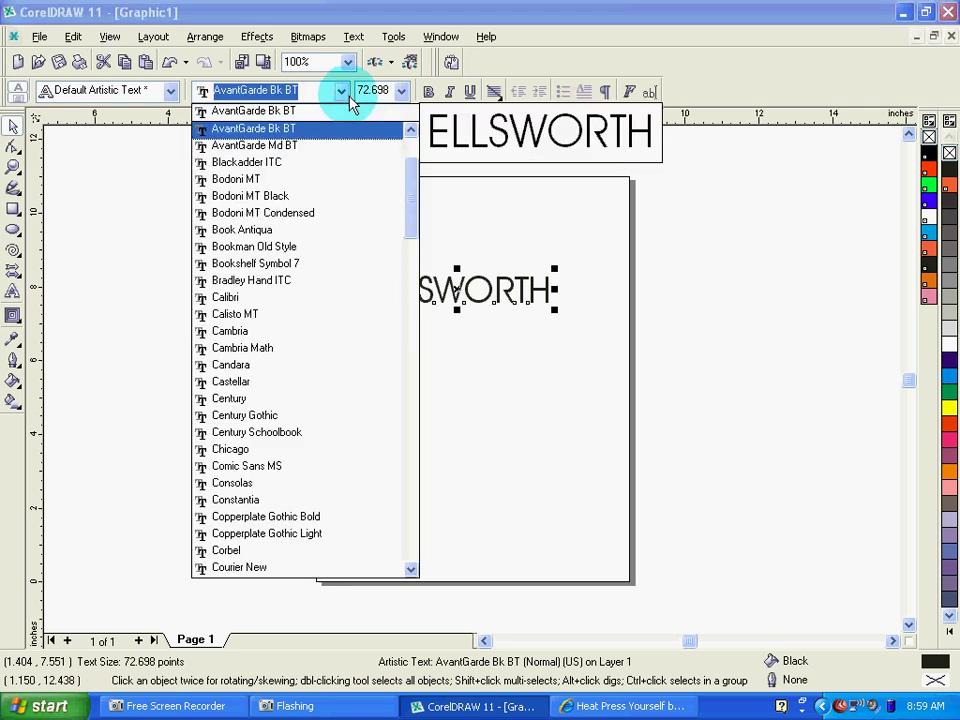
pyautogui.moveTo(411, 160); pyautogui.dragTo(415, 320)
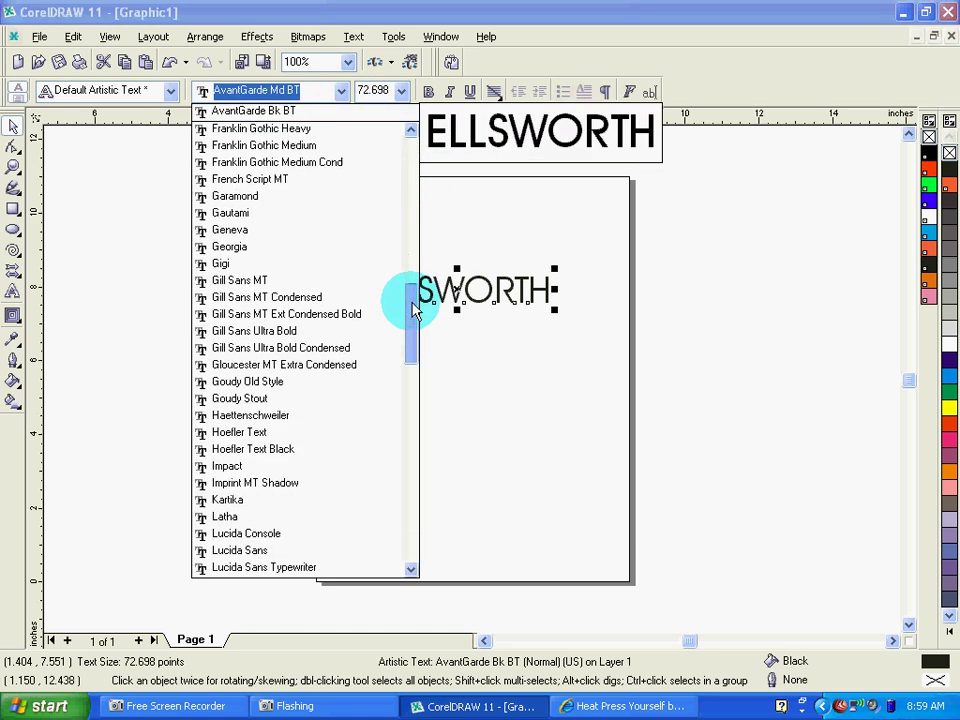
pyautogui.scroll(-1, 350, 345)
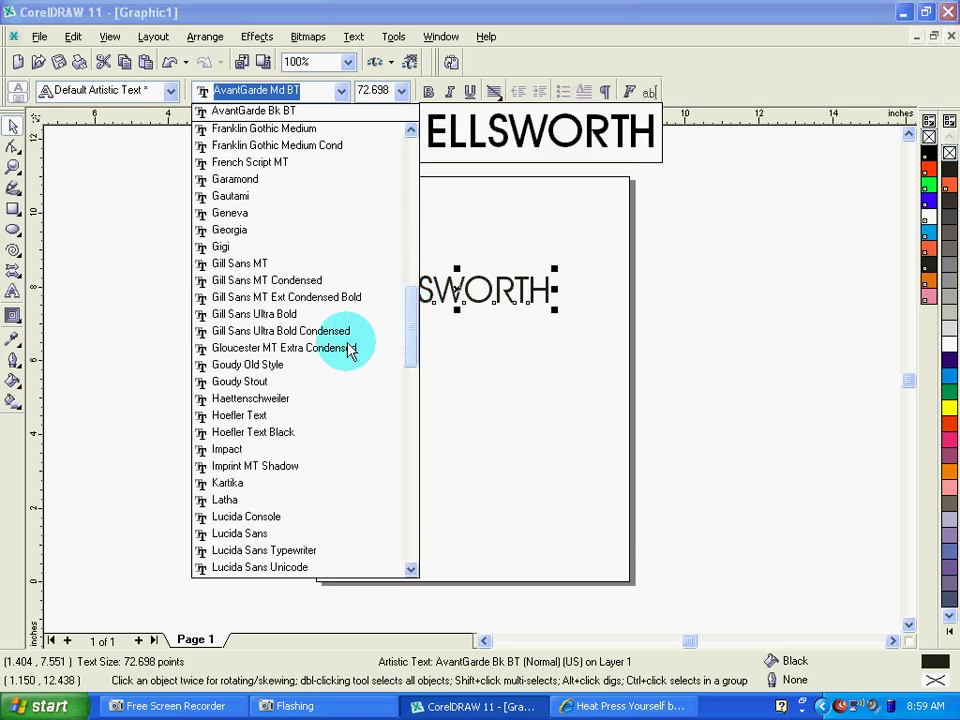
pyautogui.click(303, 451)
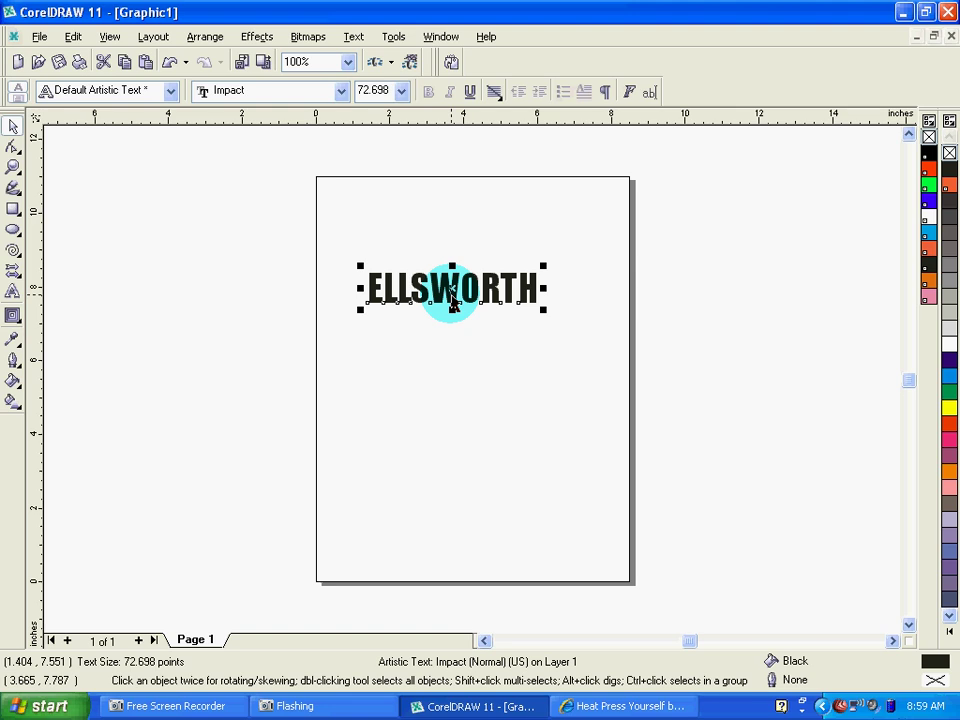
# - Convert ELLSWORTH to curves via Arrange > Convert To Curves
pyautogui.click(206, 37)
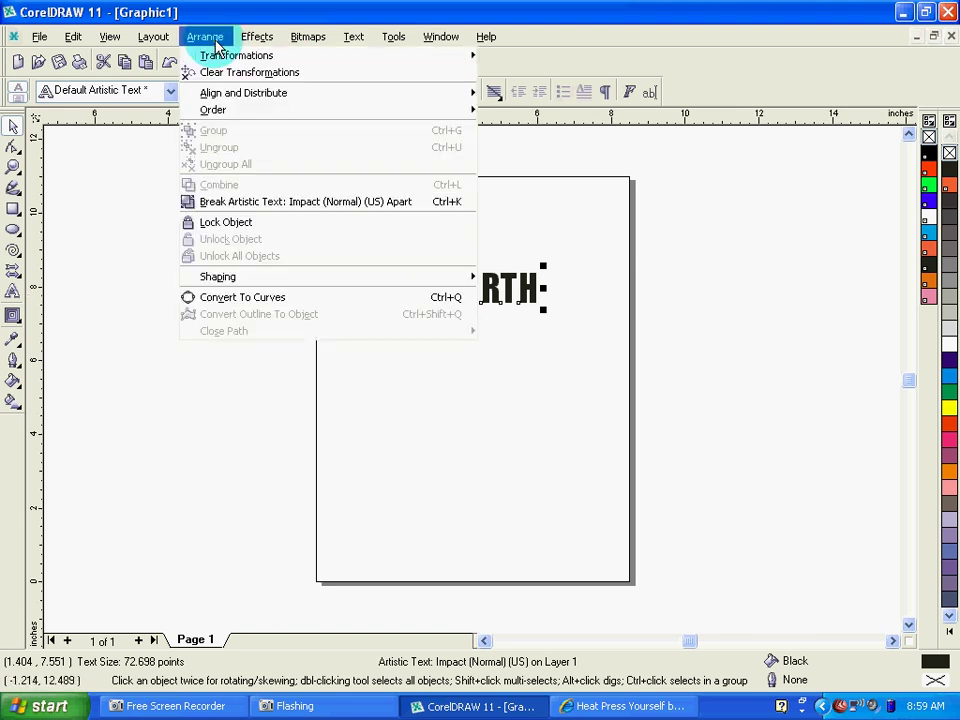
pyautogui.click(243, 297)
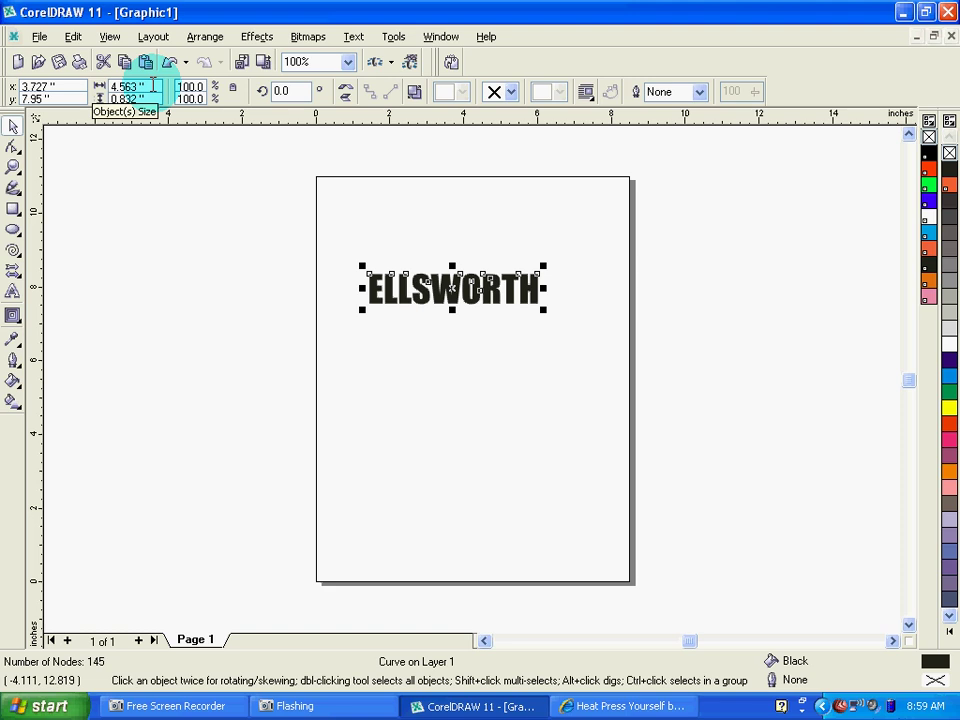
# - Resize ELLSWORTH to 10 inches wide (about 1.82 high) and centre it on the page
pyautogui.moveTo(152, 87); pyautogui.dragTo(82, 88)
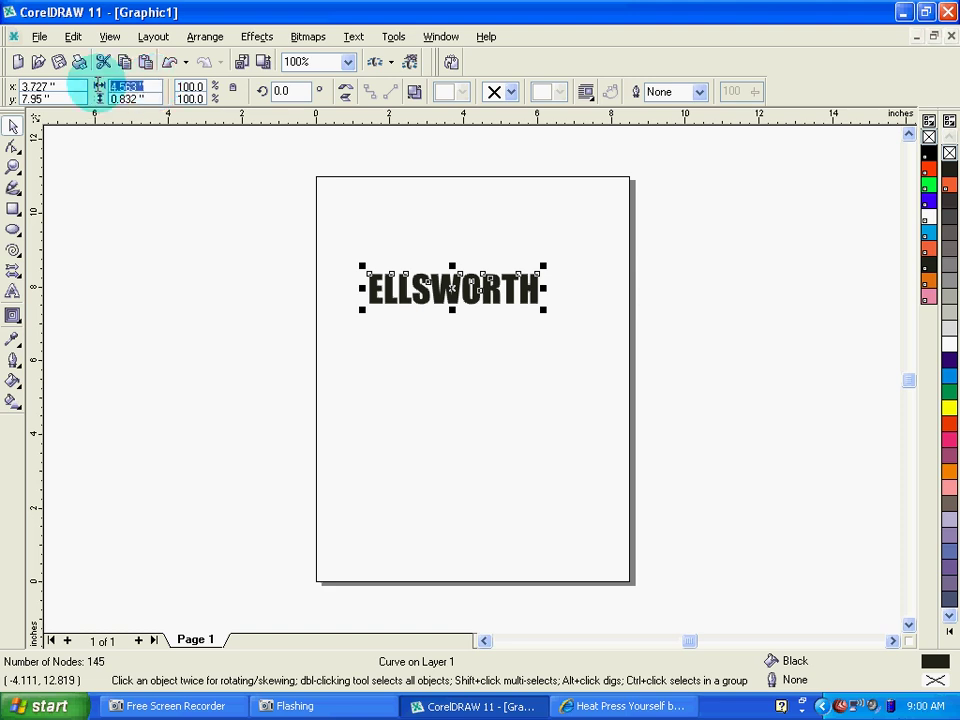
pyautogui.write('10')
pyautogui.press('Return')
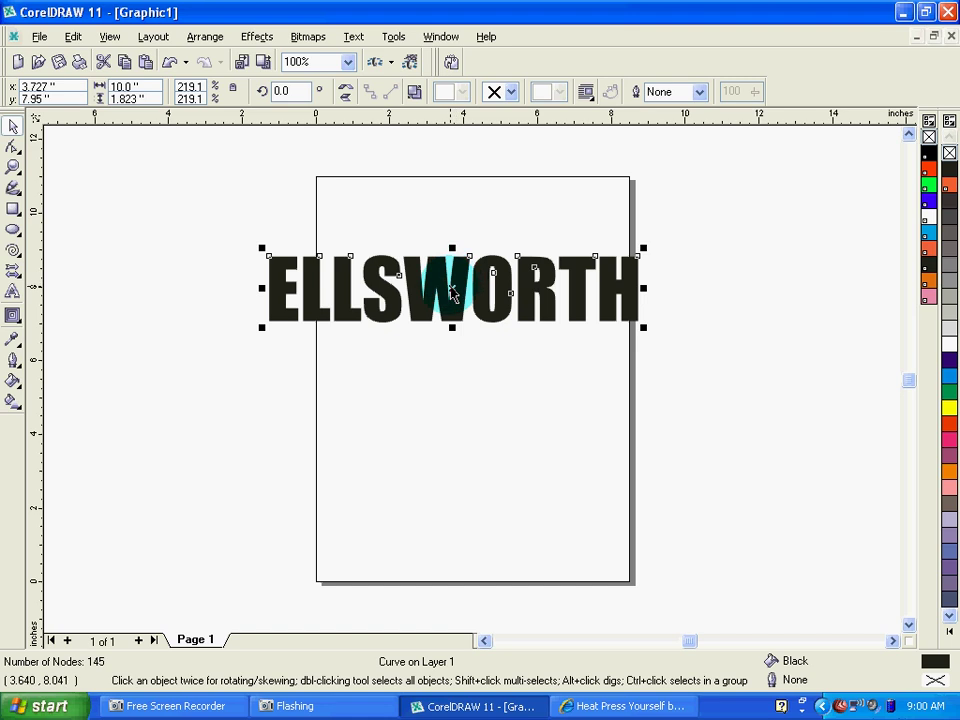
pyautogui.moveTo(452, 290); pyautogui.dragTo(472, 350)
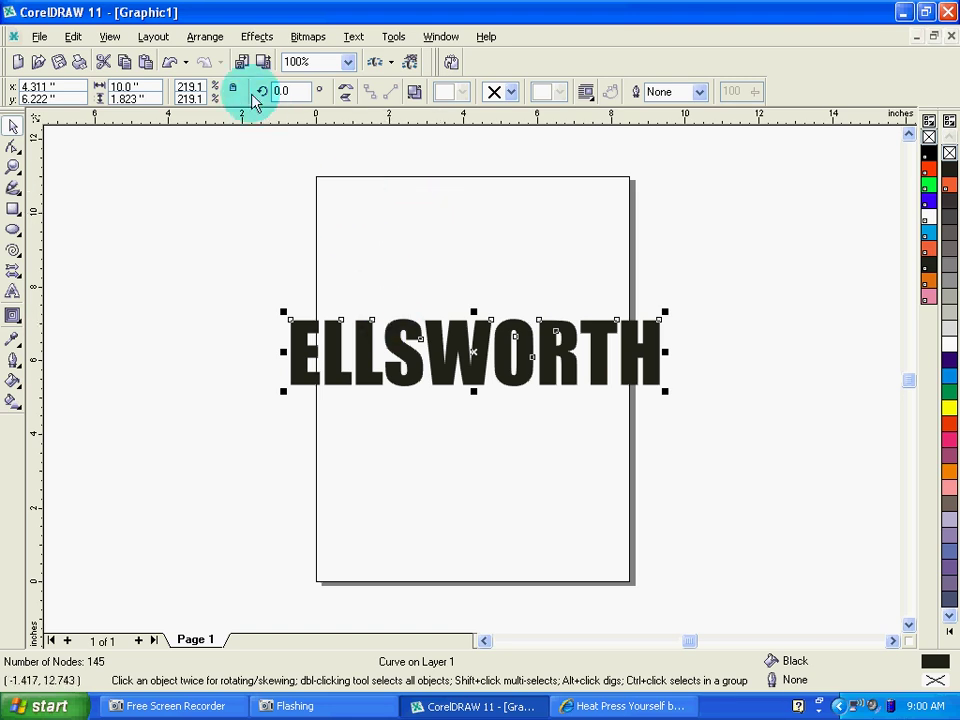
# - Apply a one-step outside contour offset 0.25 inch around ELLSWORTH
pyautogui.click(257, 37)
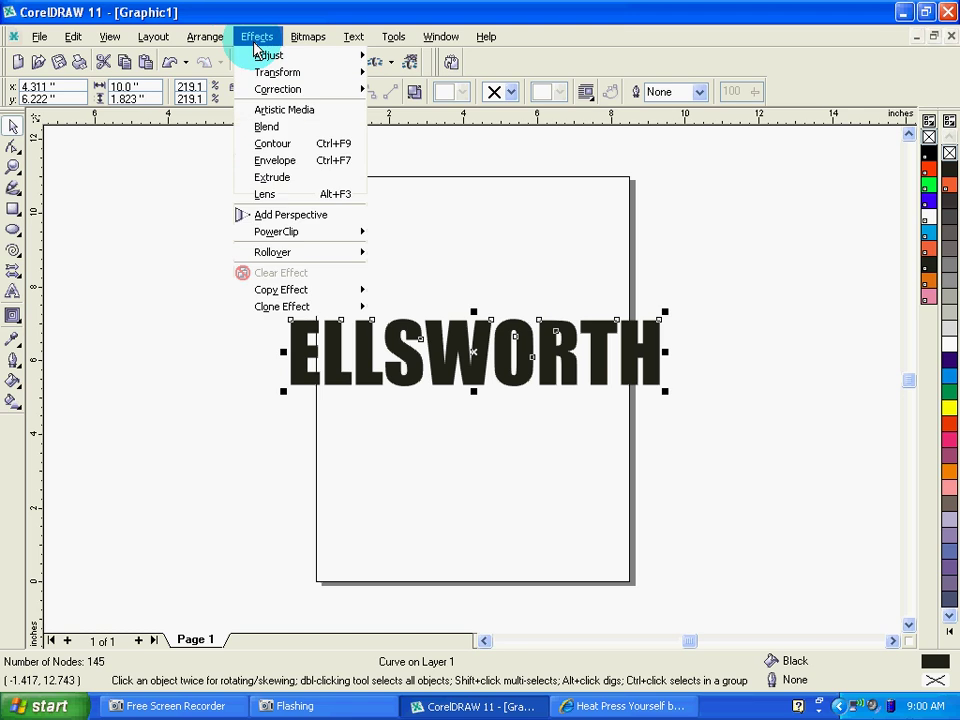
pyautogui.click(272, 143)
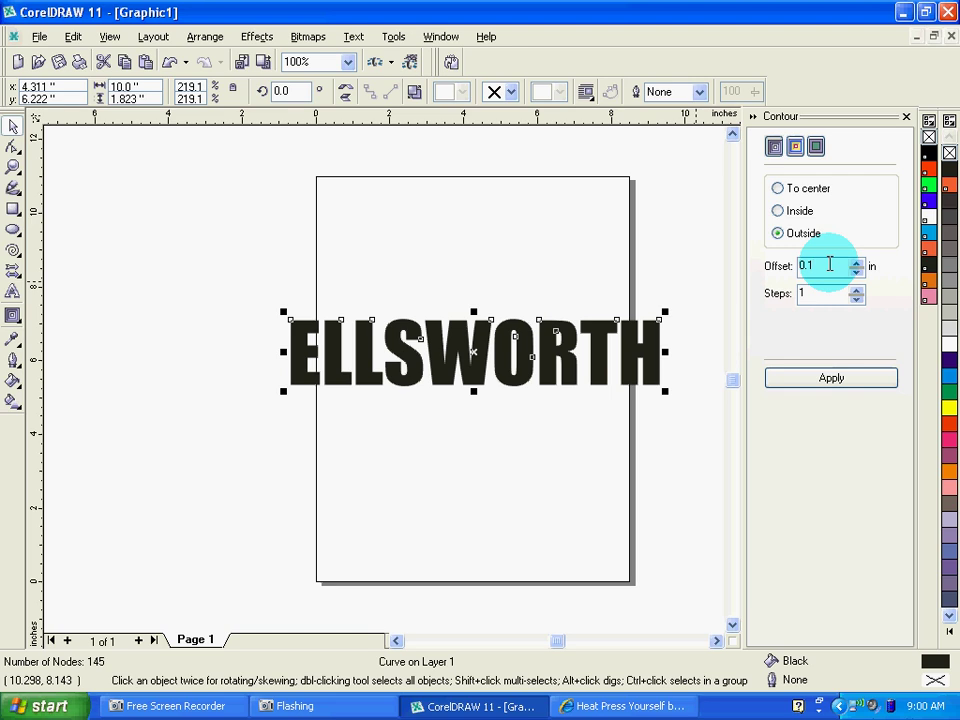
pyautogui.press('BackSpace')
pyautogui.write('25')
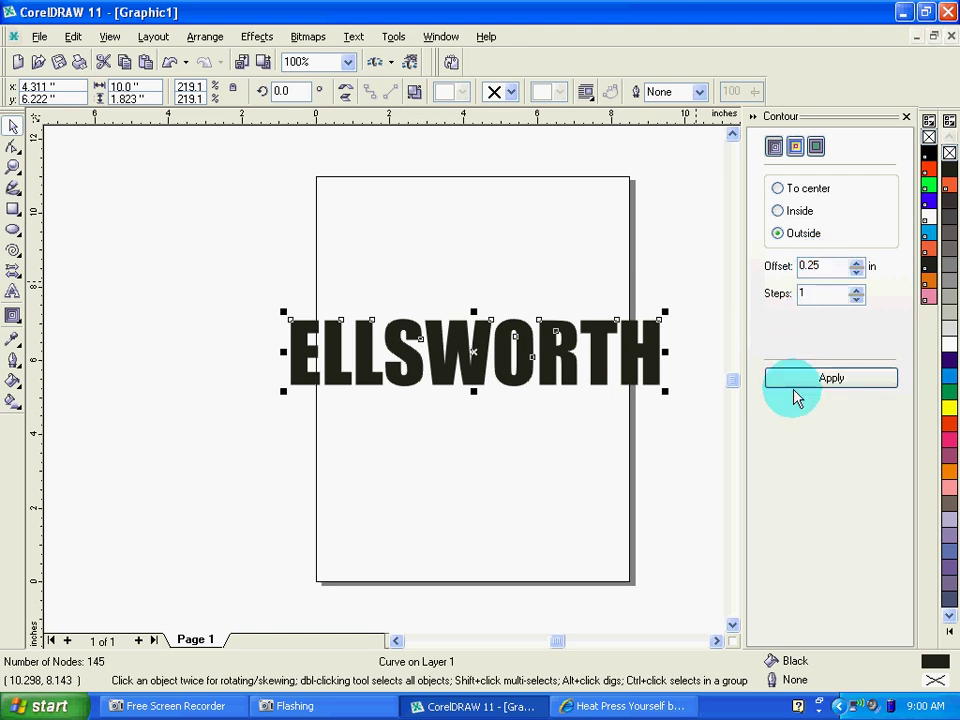
pyautogui.click(800, 385)
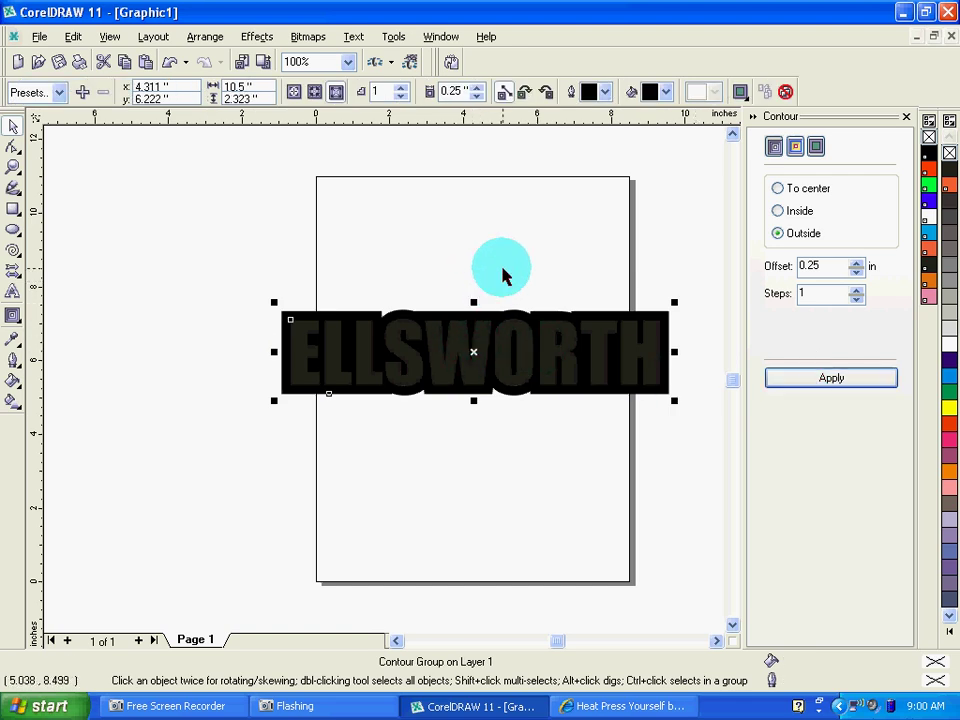
# - Fill the ELLSWORTH letters yellow, nudge the contoured lettering lower and close the Contour docker
pyautogui.click(497, 281)
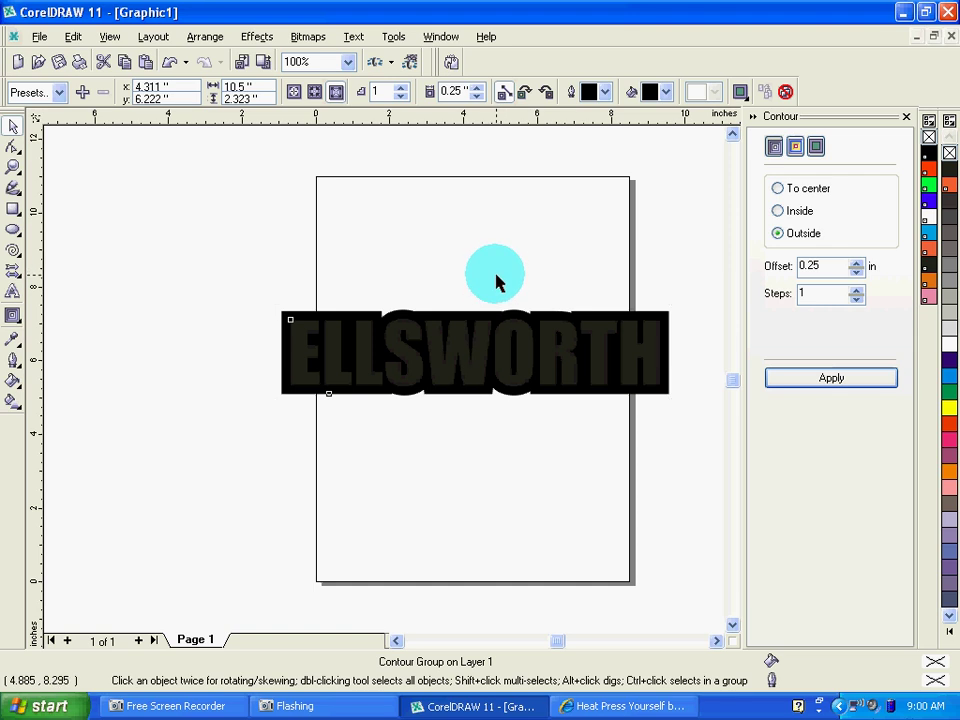
pyautogui.click(478, 347)
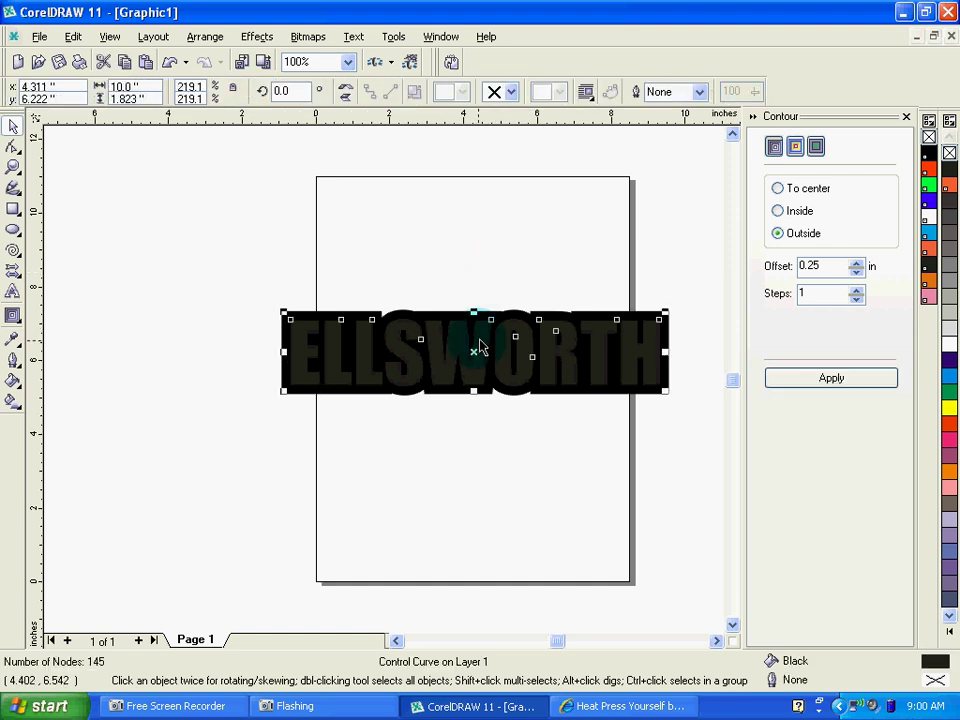
pyautogui.click(950, 405)
pyautogui.click(418, 240)
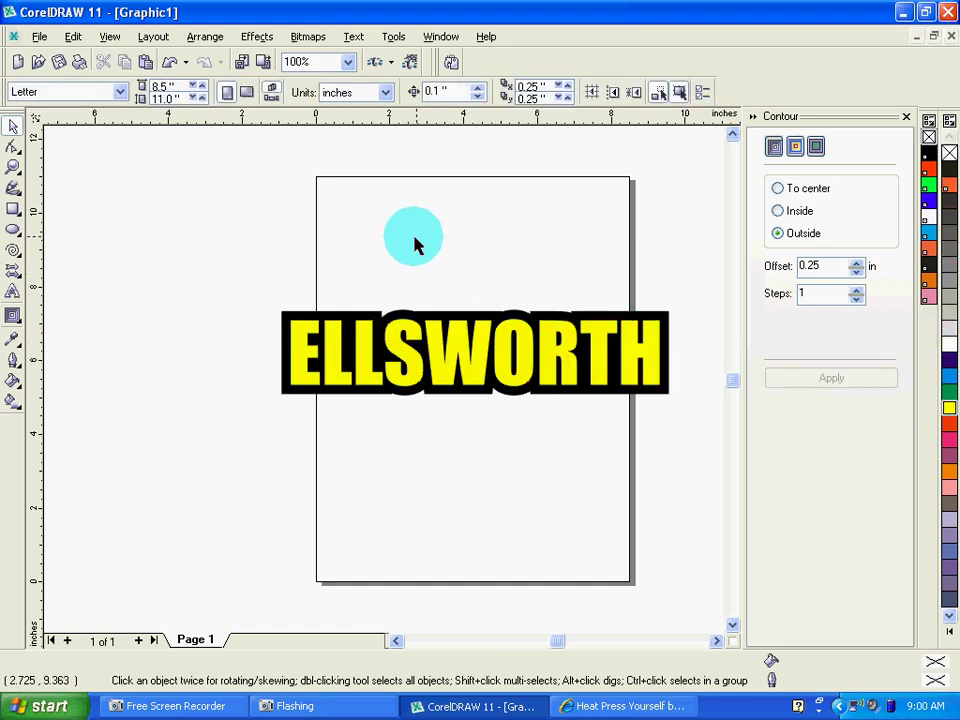
pyautogui.click(478, 352)
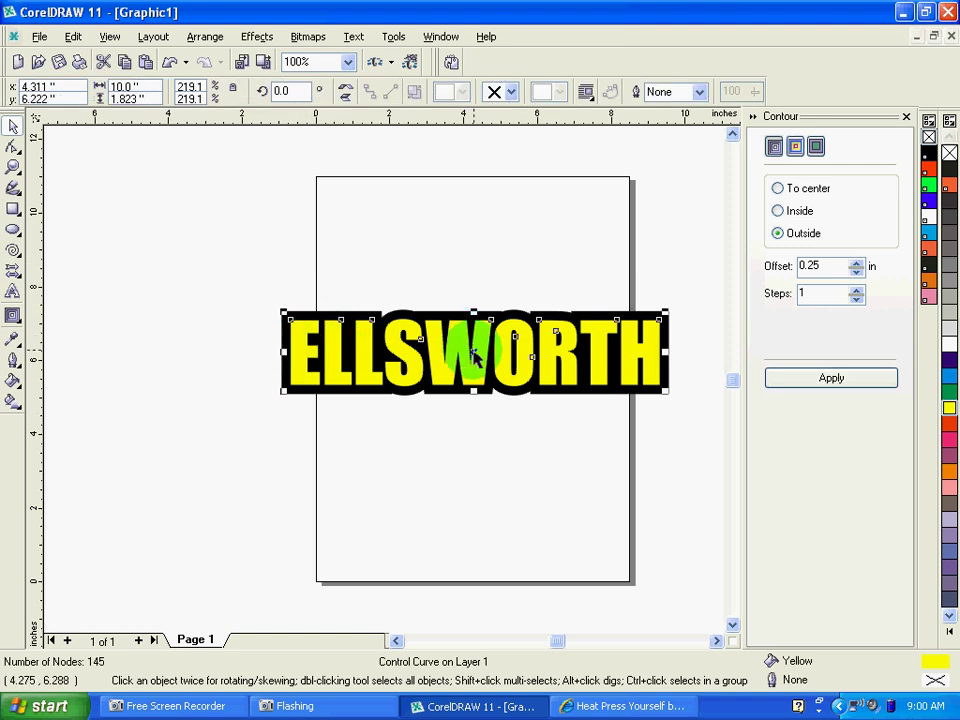
pyautogui.moveTo(478, 352); pyautogui.dragTo(478, 375)
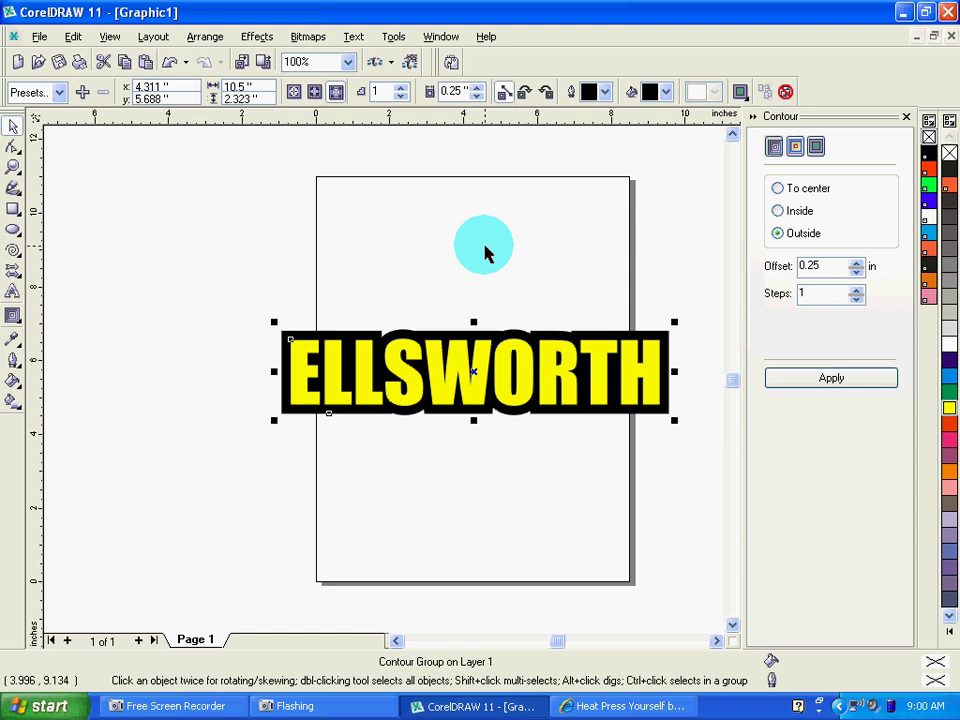
pyautogui.click(905, 120)
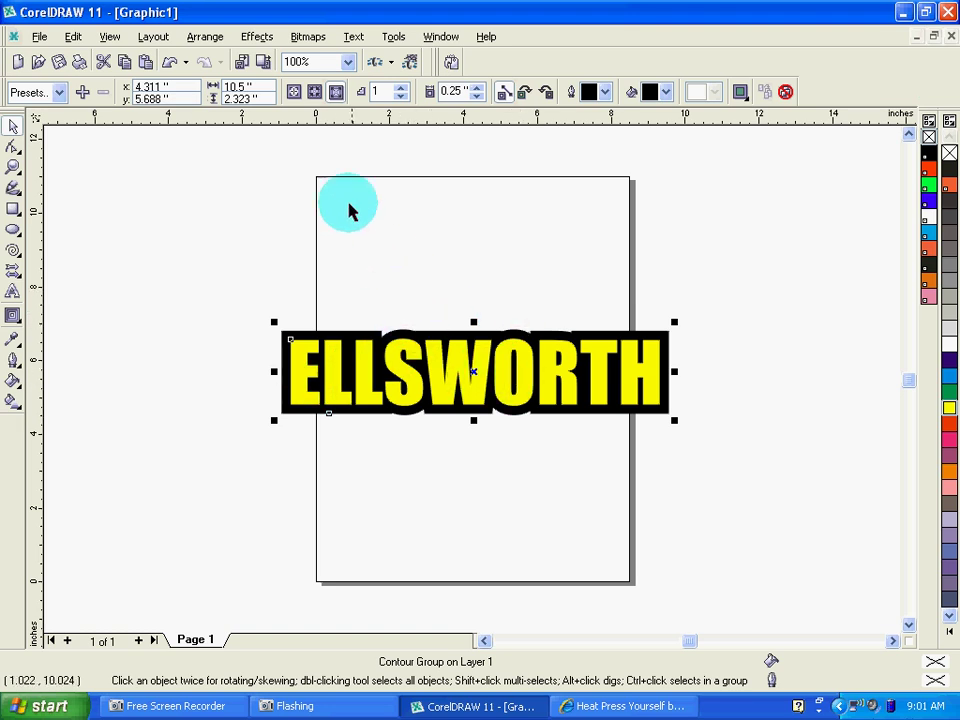
# - Break the contour group apart into yellow letters and black outline
pyautogui.click(205, 37)
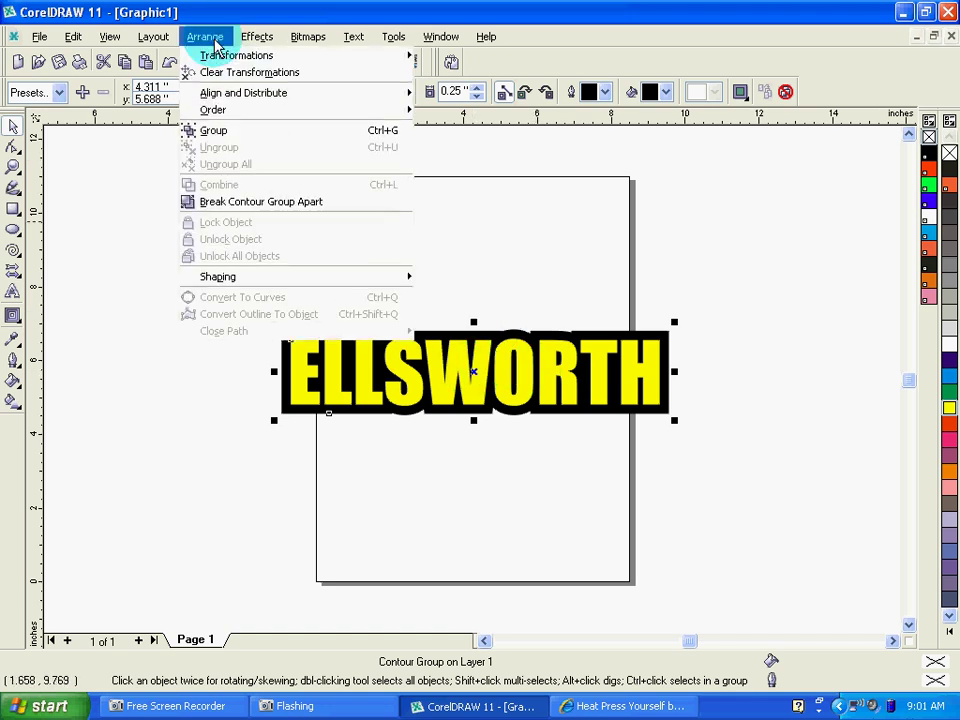
pyautogui.click(262, 202)
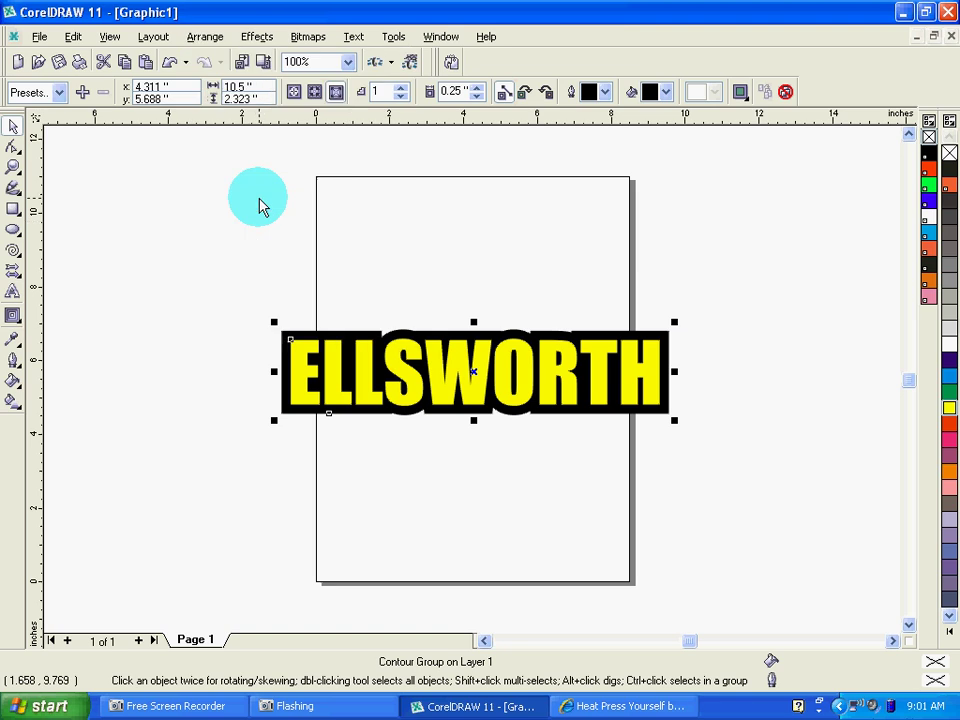
# - Drag the yellow ELLSWORTH lettering up clear of the black contour shape
pyautogui.click(418, 243)
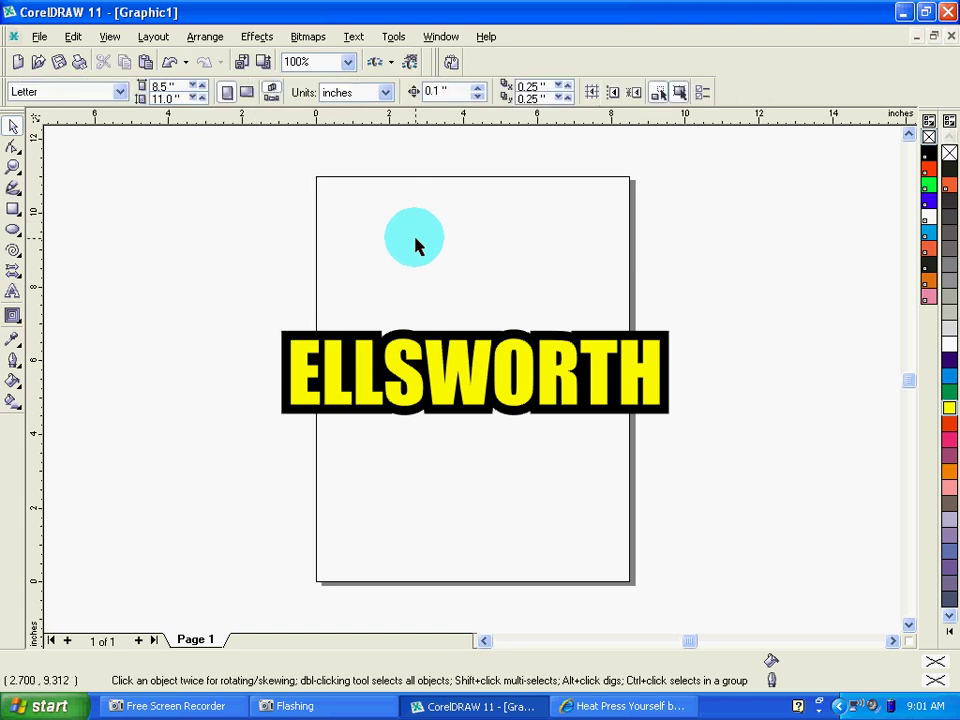
pyautogui.click(475, 370)
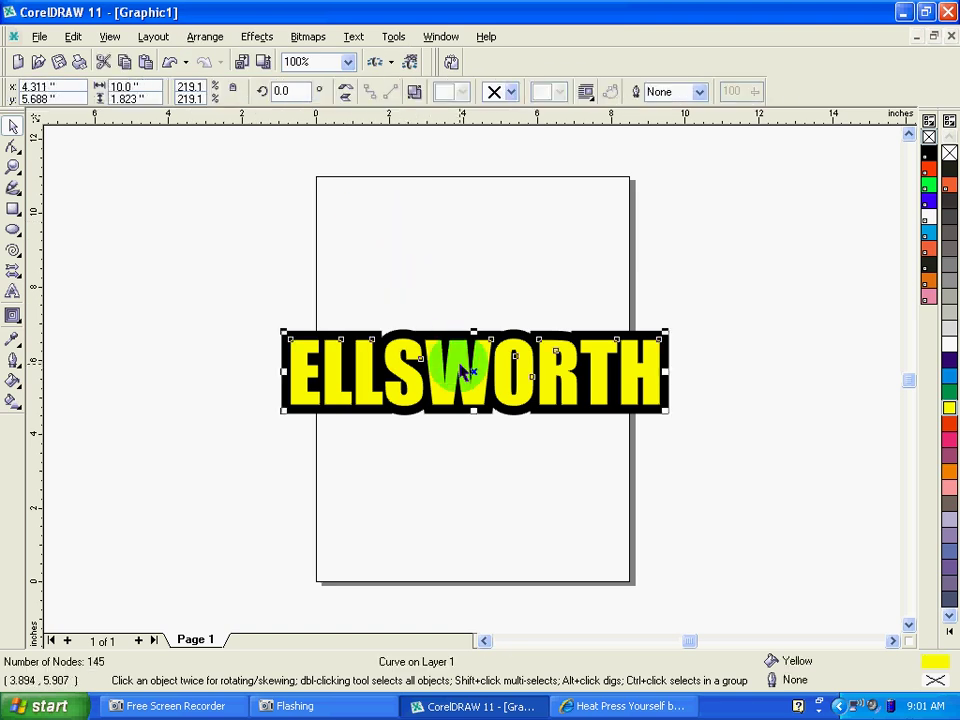
pyautogui.moveTo(475, 370); pyautogui.dragTo(466, 264)
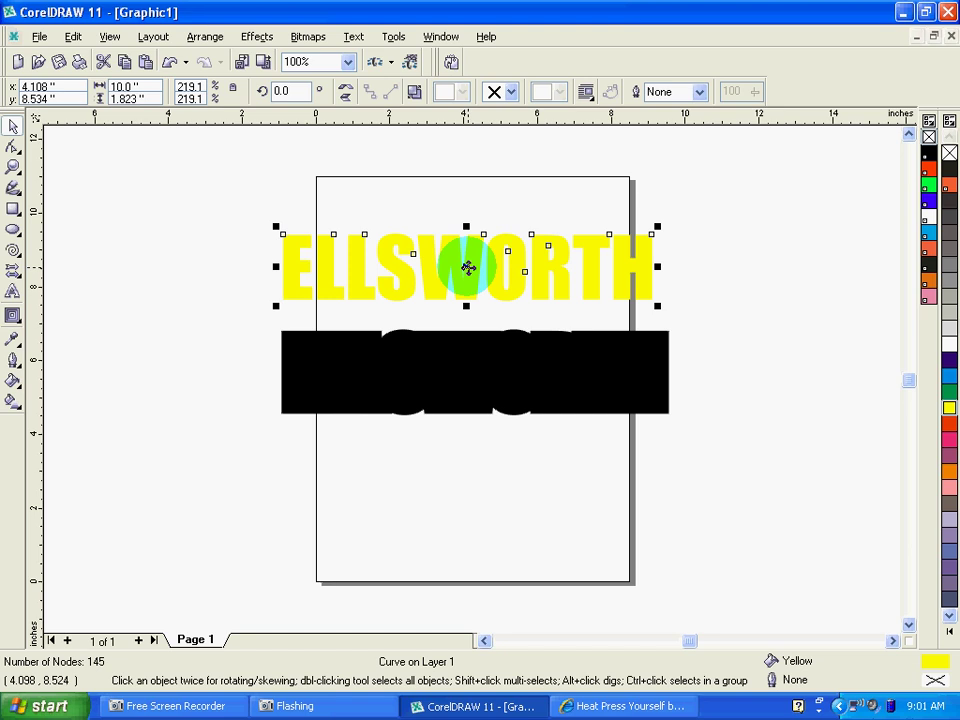
# - Cut the black contour, add Page 2 and paste the contour there
pyautogui.click(464, 352)
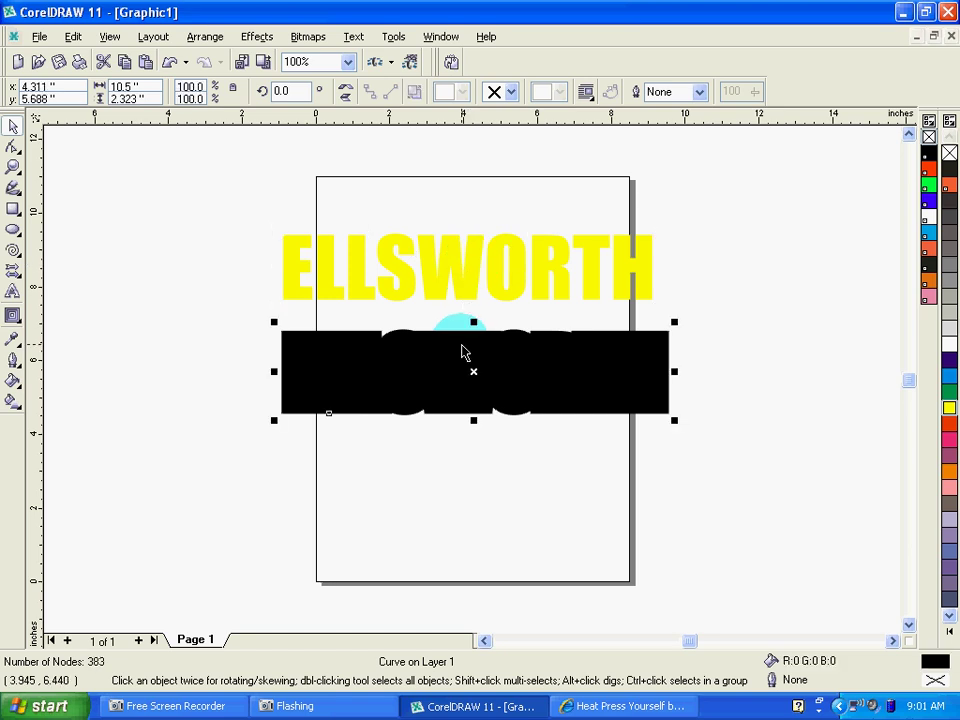
pyautogui.rightClick(473, 372)
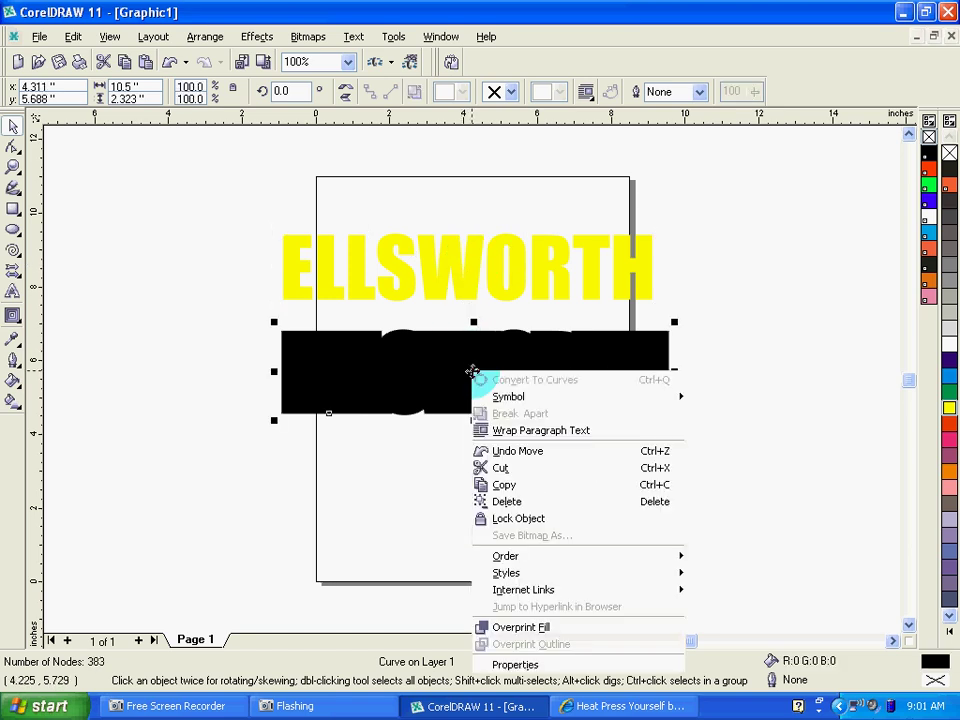
pyautogui.click(500, 468)
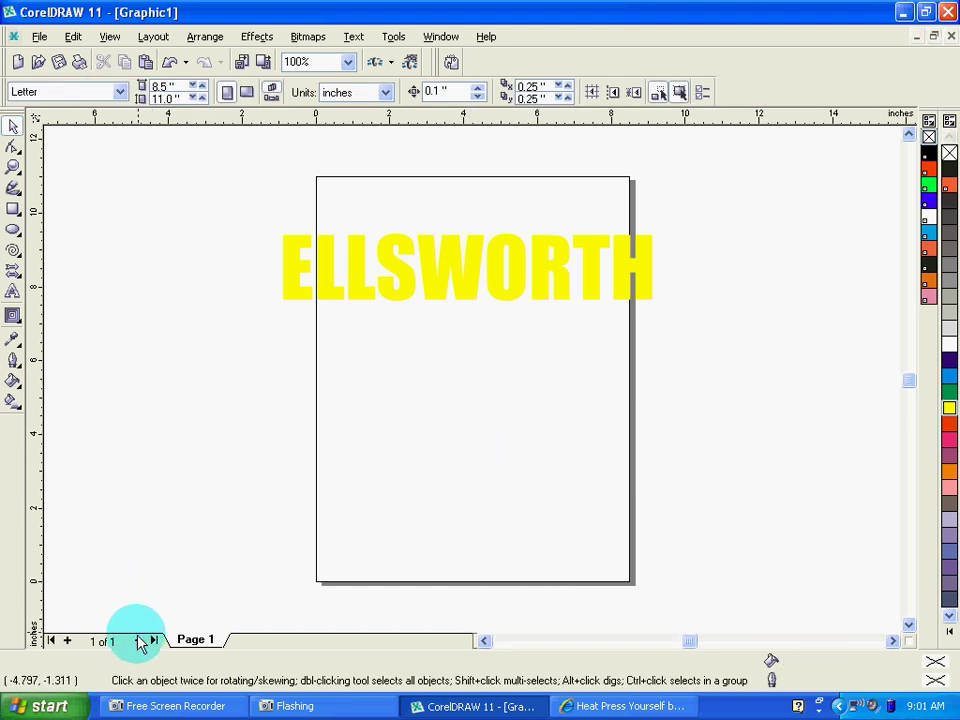
pyautogui.moveTo(139, 640)
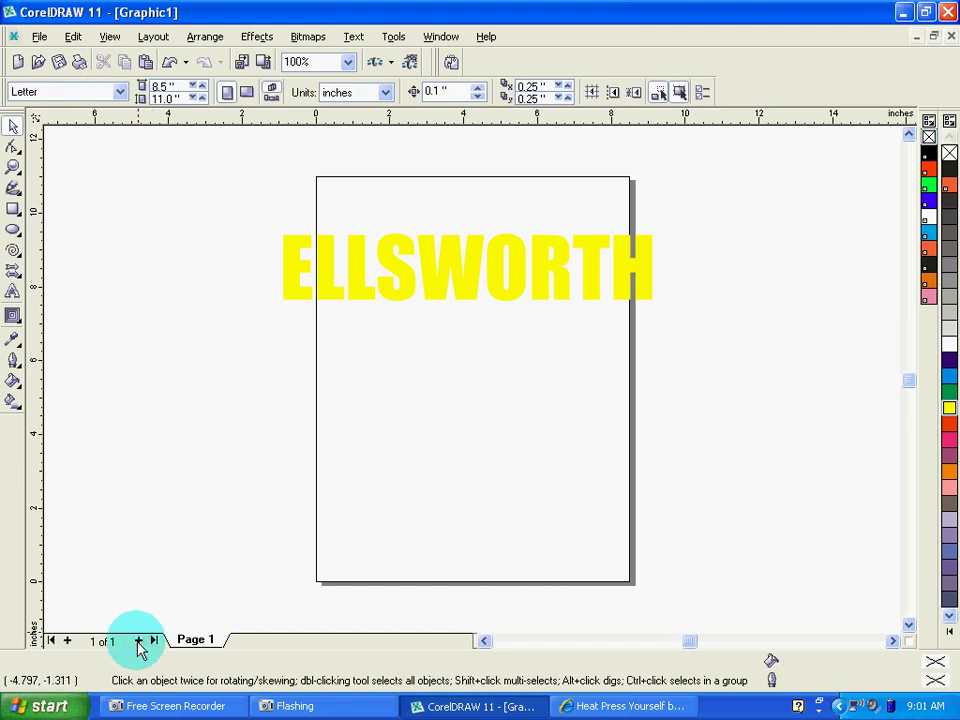
pyautogui.click(139, 641)
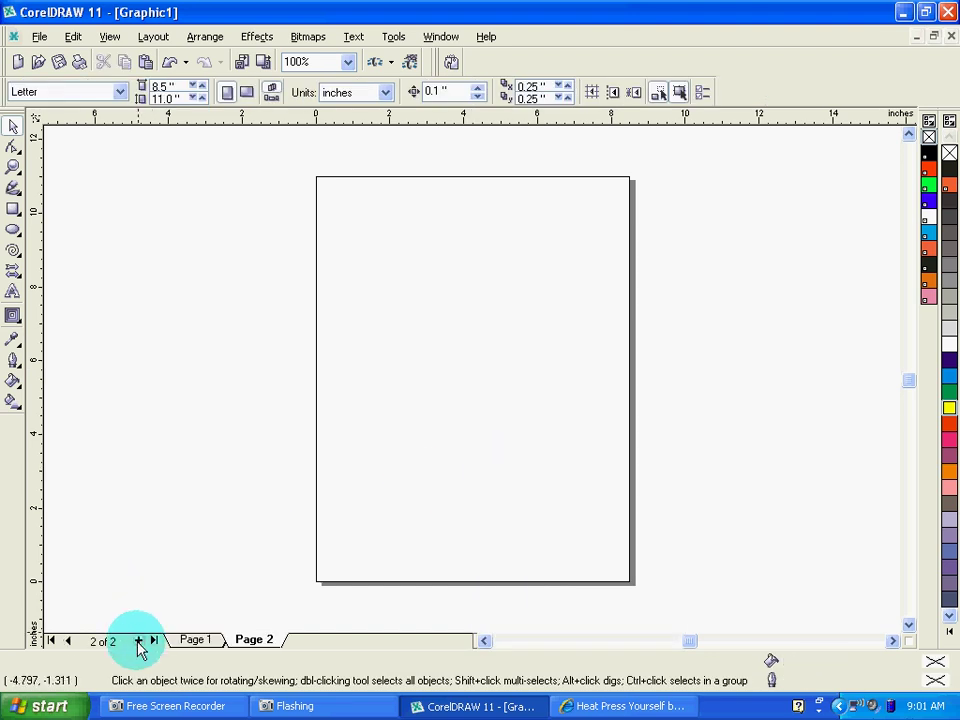
pyautogui.rightClick(393, 310)
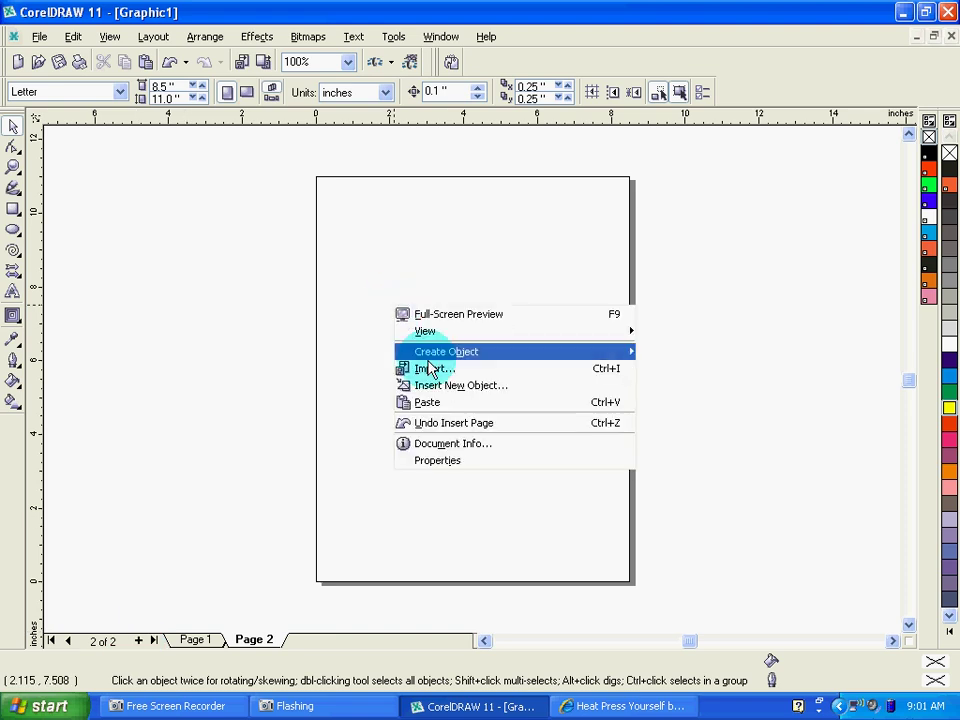
pyautogui.click(441, 404)
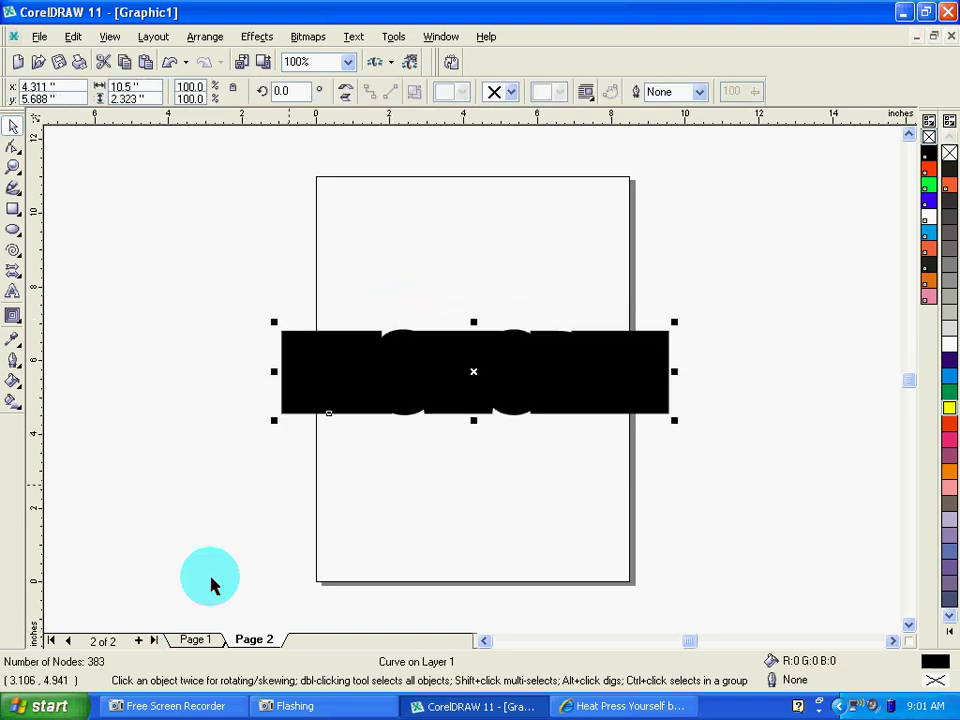
pyautogui.click(461, 303)
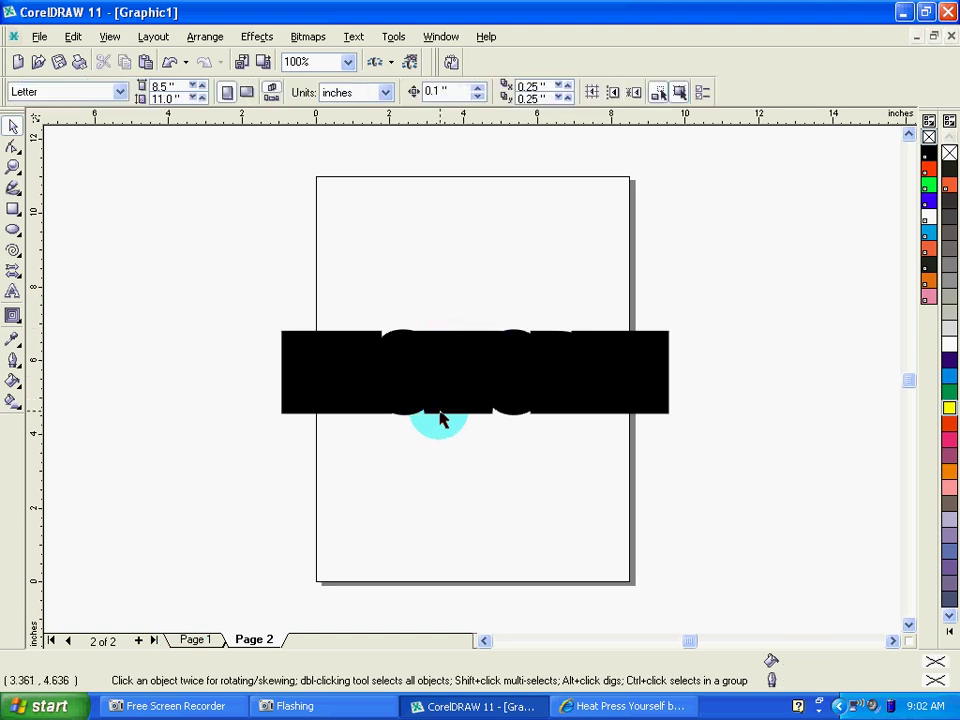
# - Return to page 1 and send the yellow lettering to Roland CutStudio
pyautogui.click(205, 647)
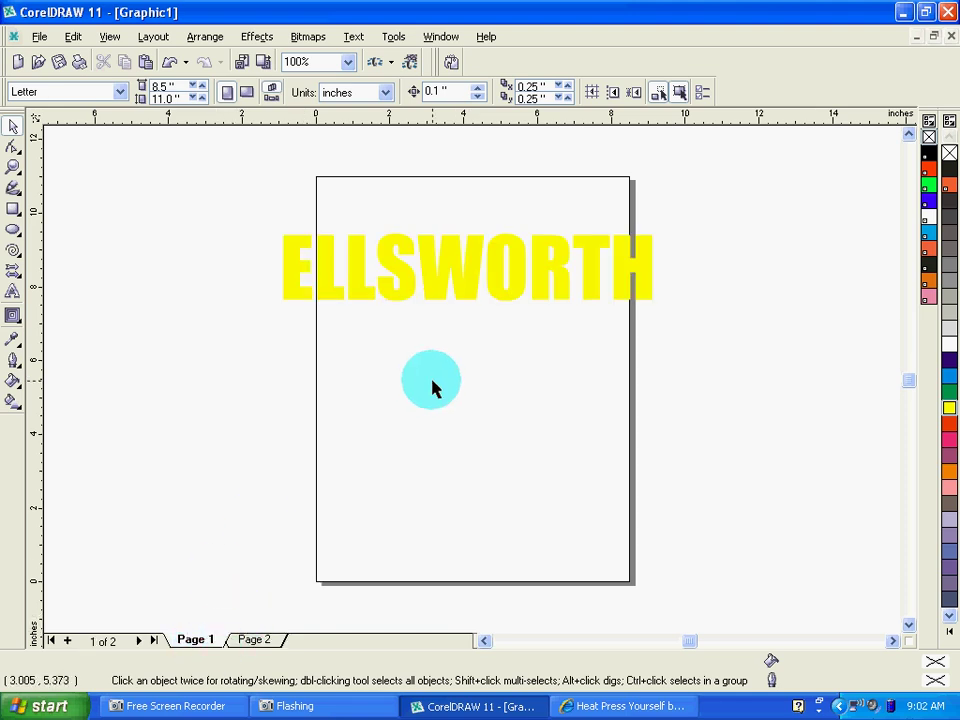
pyautogui.click(453, 66)
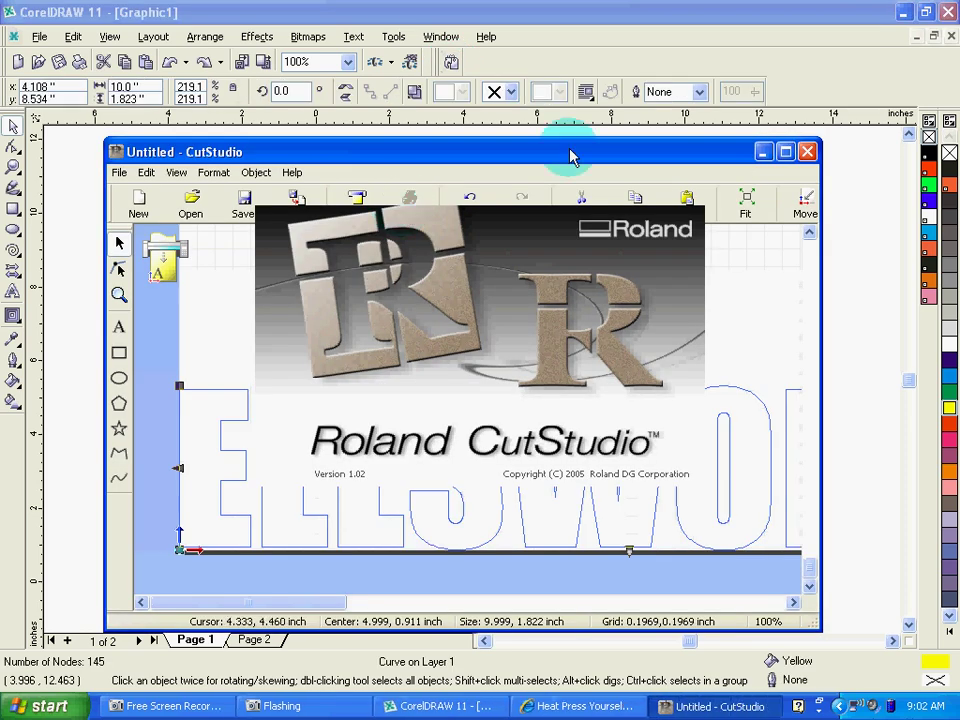
# - Maximize CutStudio, zoom out to the full ELLSWORTH outline, and apply Object > Mirror horizontally
pyautogui.click(786, 152)
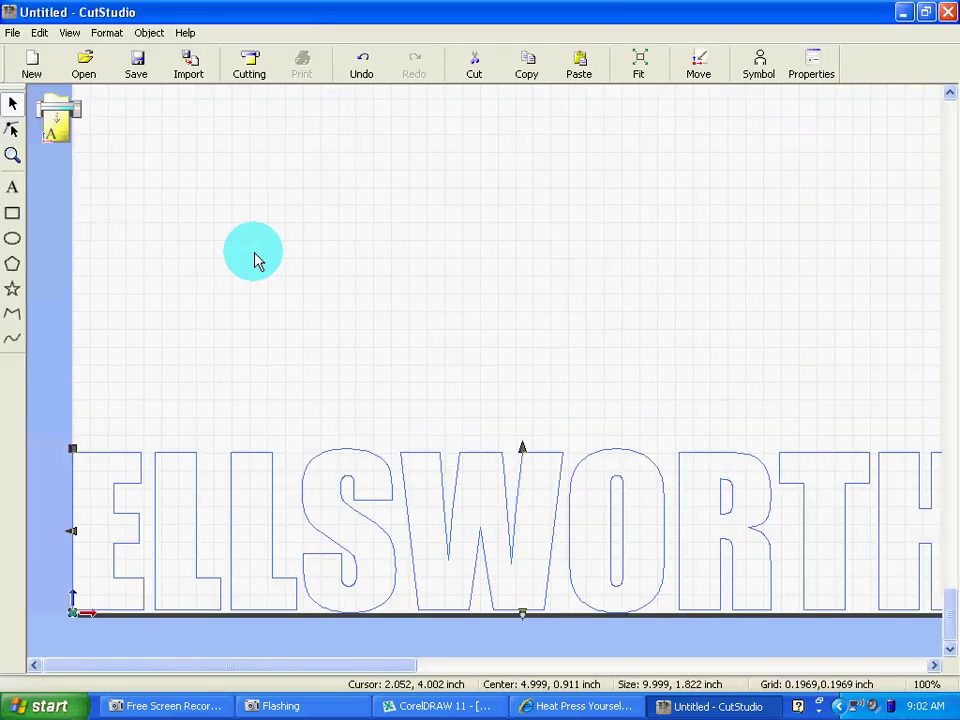
pyautogui.click(13, 154)
pyautogui.rightClick(180, 285)
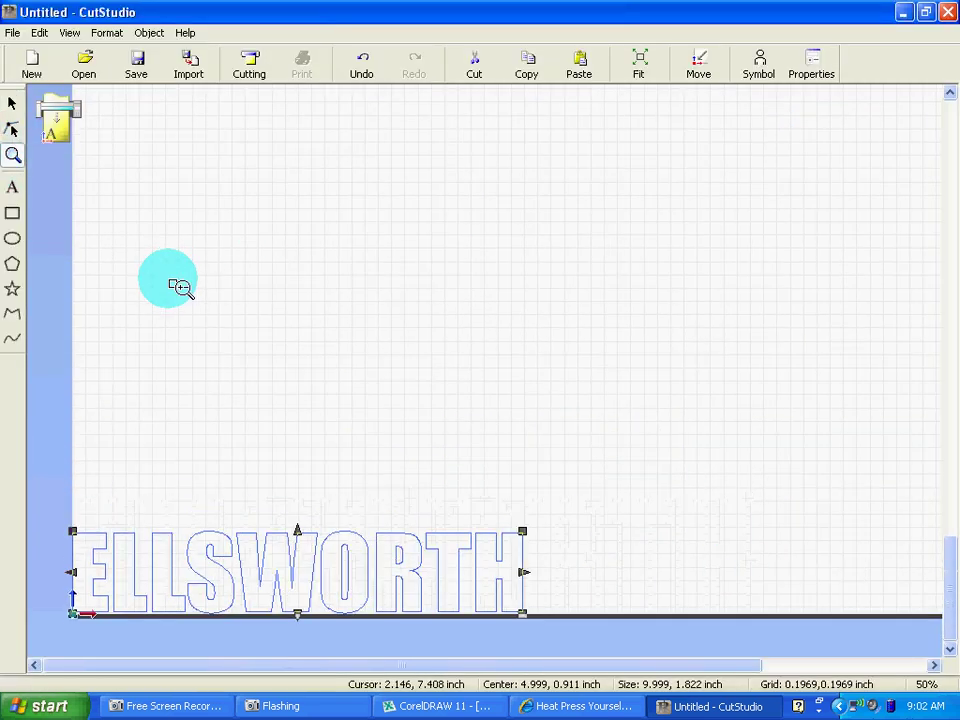
pyautogui.click(148, 32)
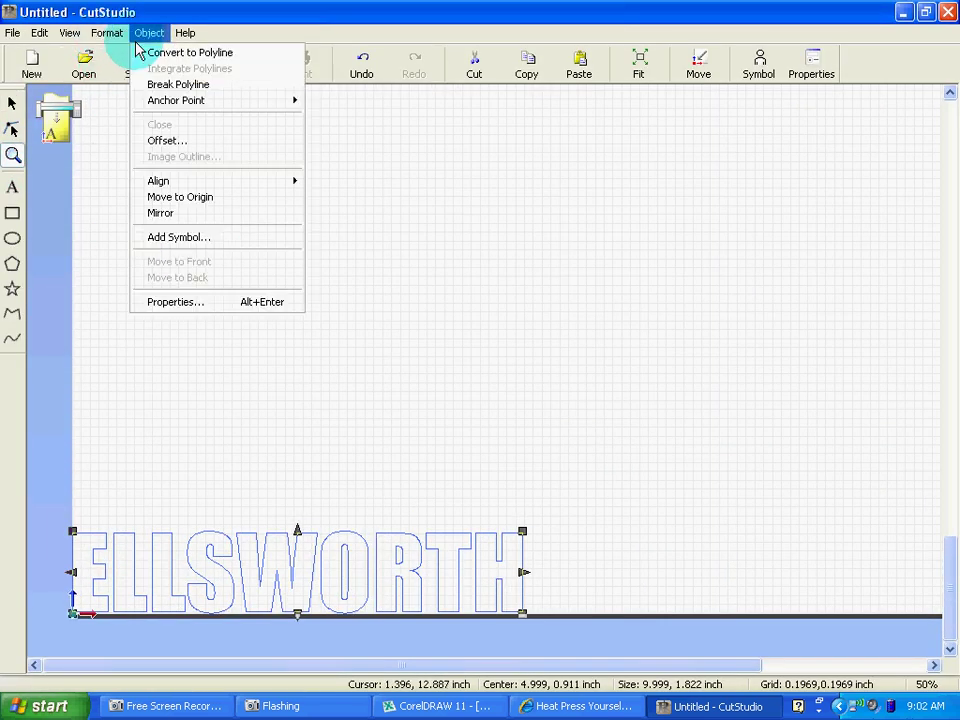
pyautogui.click(161, 213)
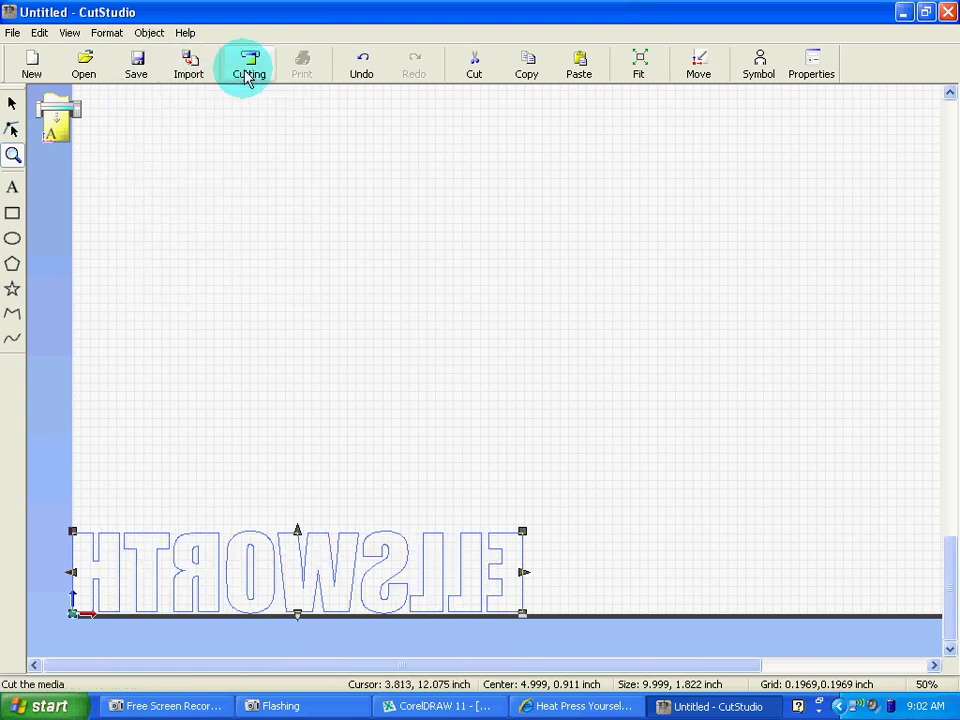
# - Return to CorelDRAW, go to page 2 and send the black contour to CutStudio
pyautogui.click(440, 706)
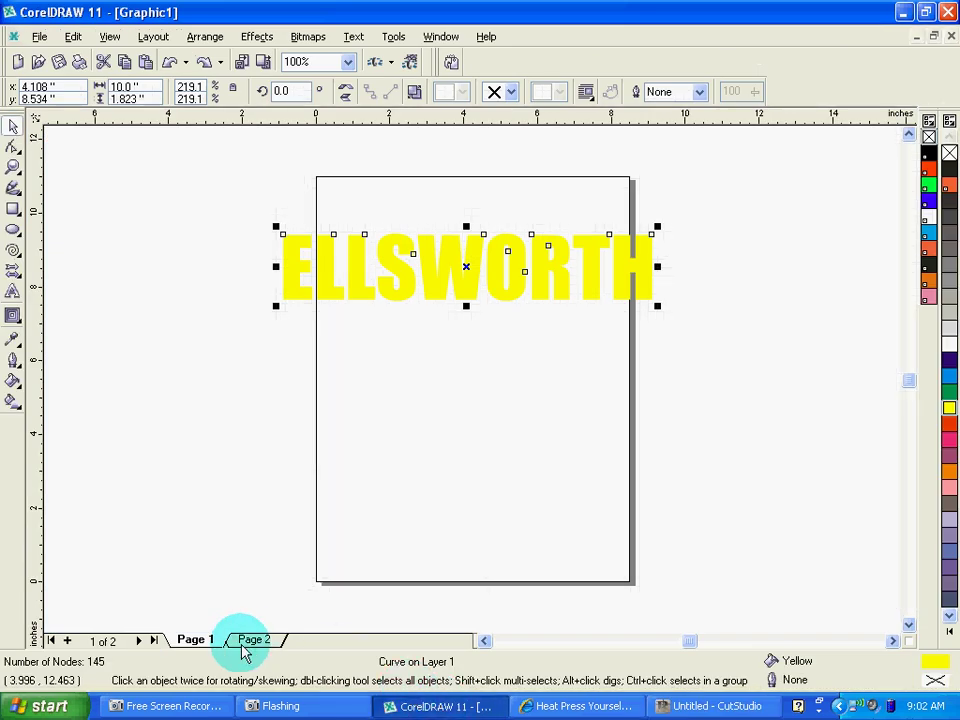
pyautogui.click(253, 639)
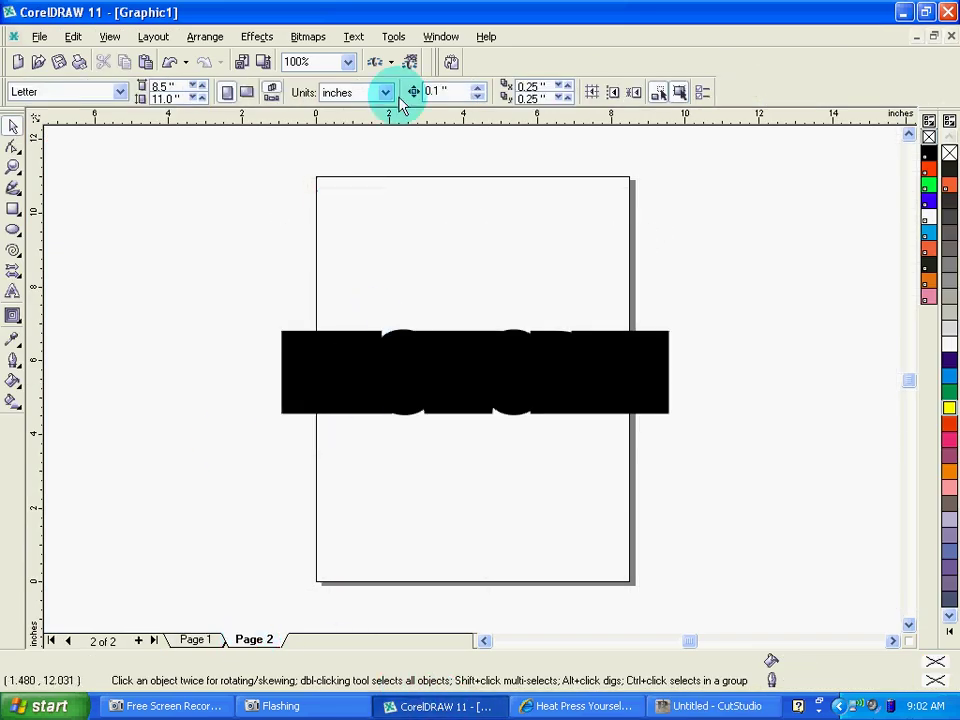
pyautogui.click(455, 62)
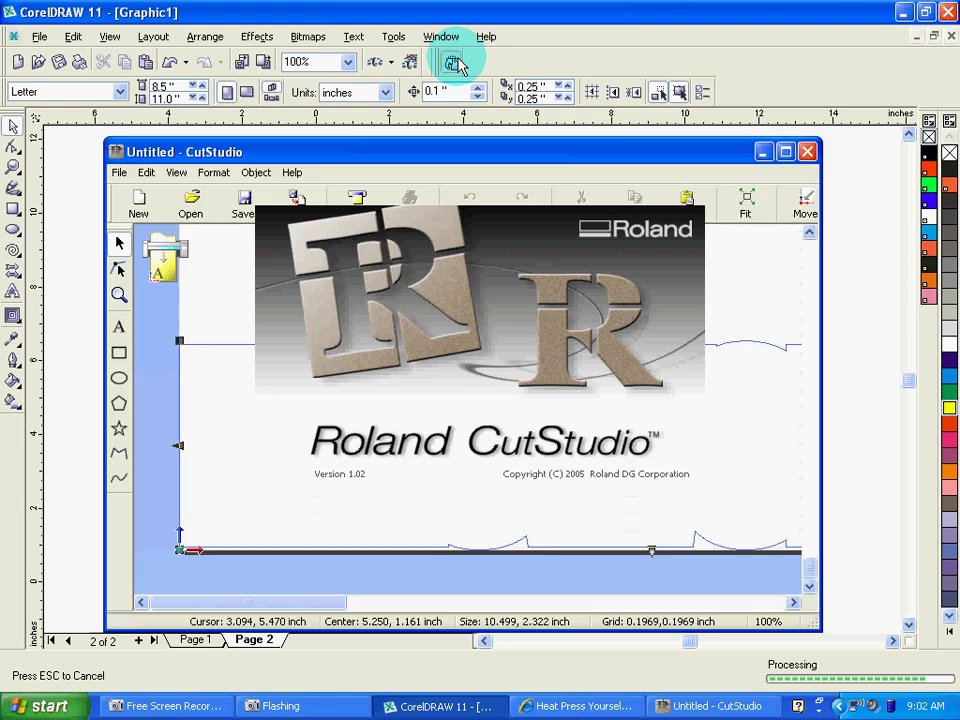
# - Maximize the new CutStudio window and zoom out to the whole 10.5 x 2.32 in contour outline
pyautogui.click(786, 152)
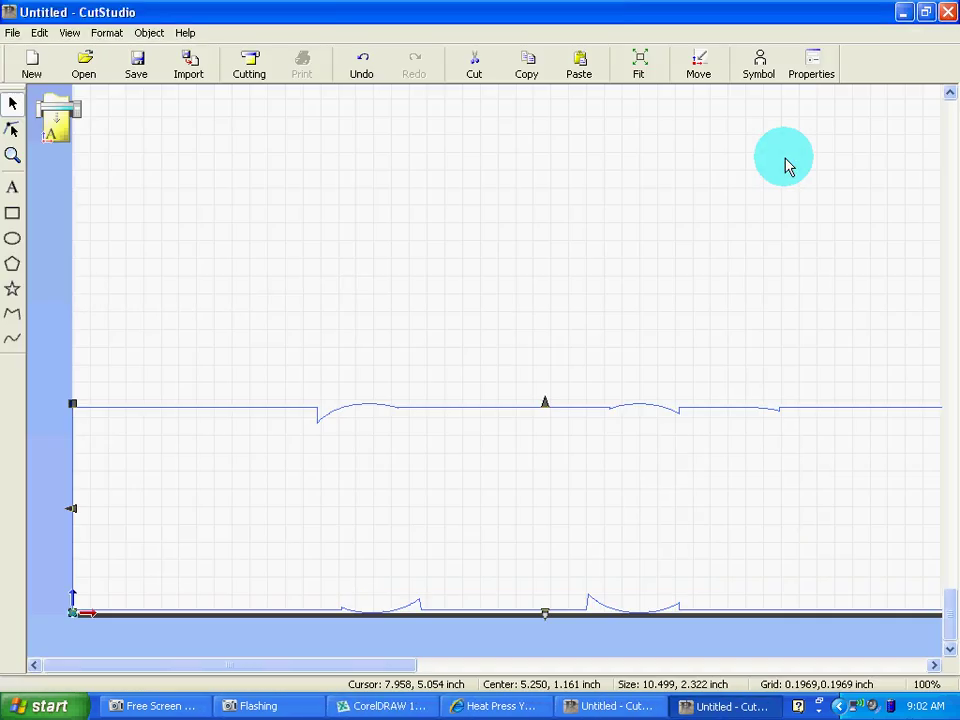
pyautogui.click(13, 155)
pyautogui.rightClick(172, 237)
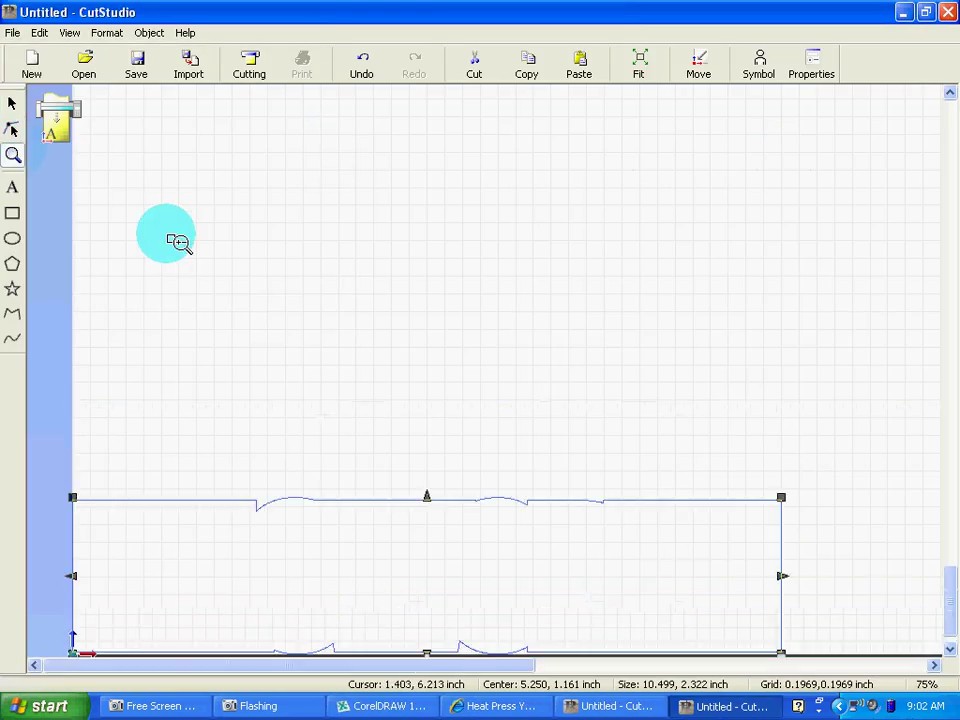
pyautogui.rightClick(172, 237)
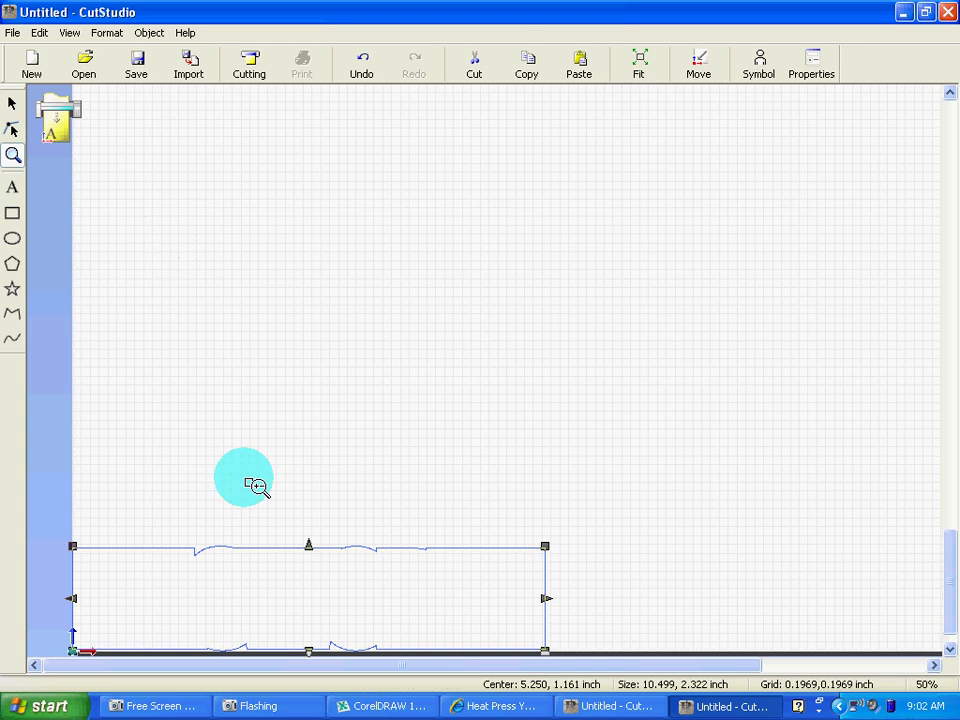